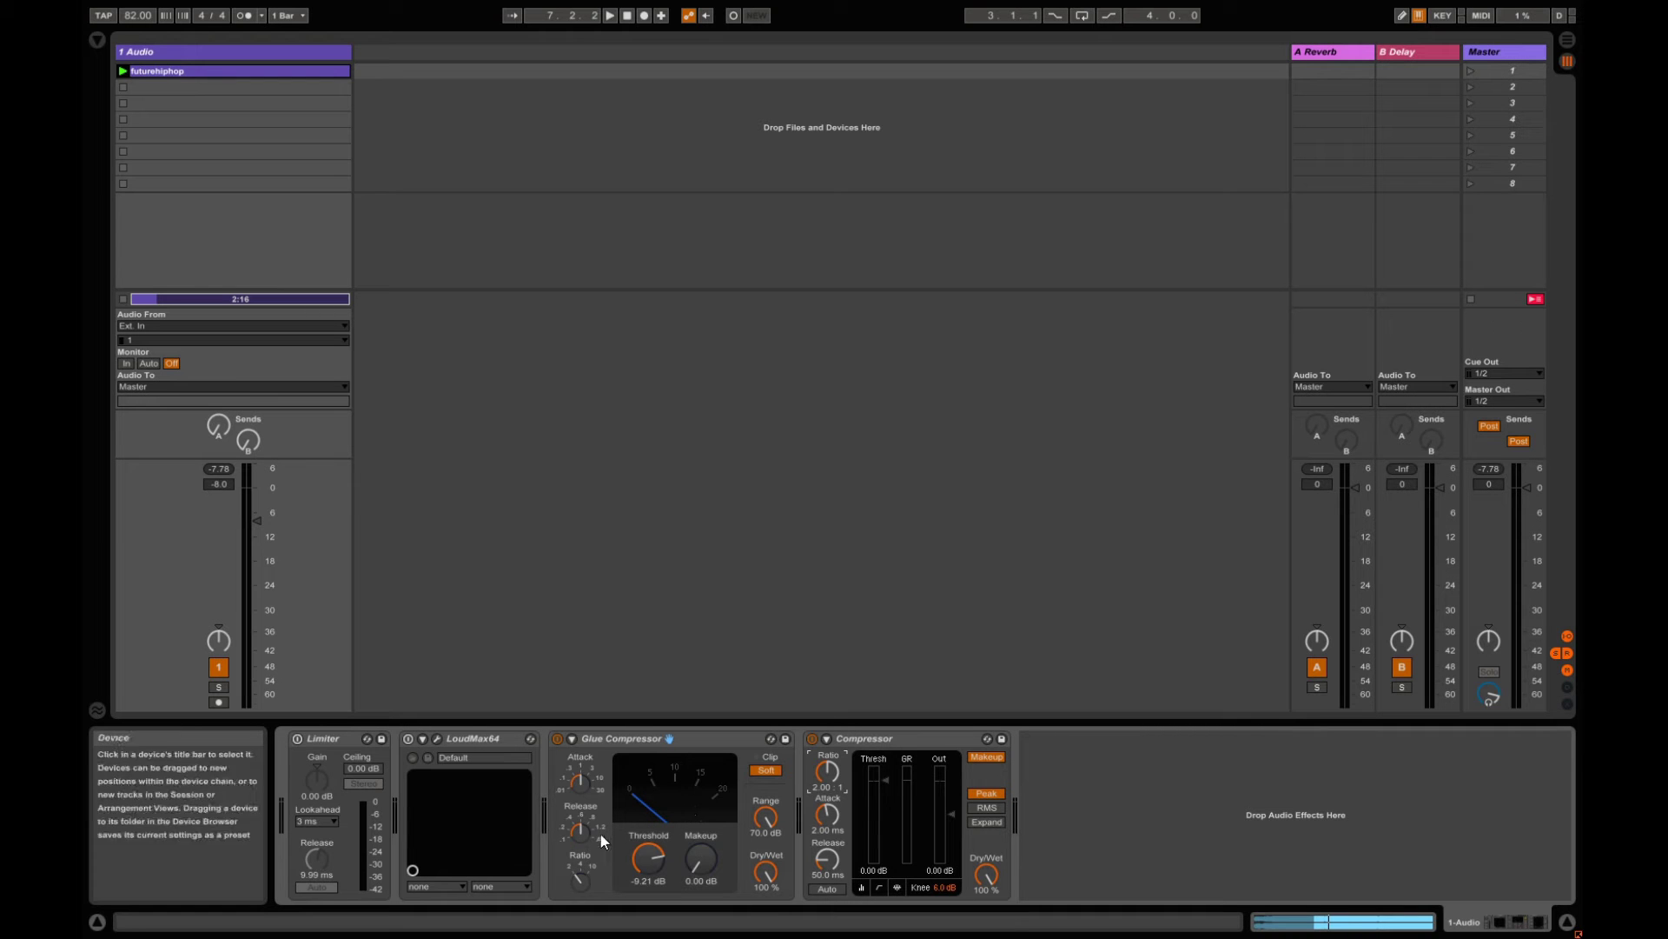
- Raise the Glue Compressor's ratio and set the Compressor's ratio to inf : 1
{"action": "left_click", "coordinate": [581, 878]}
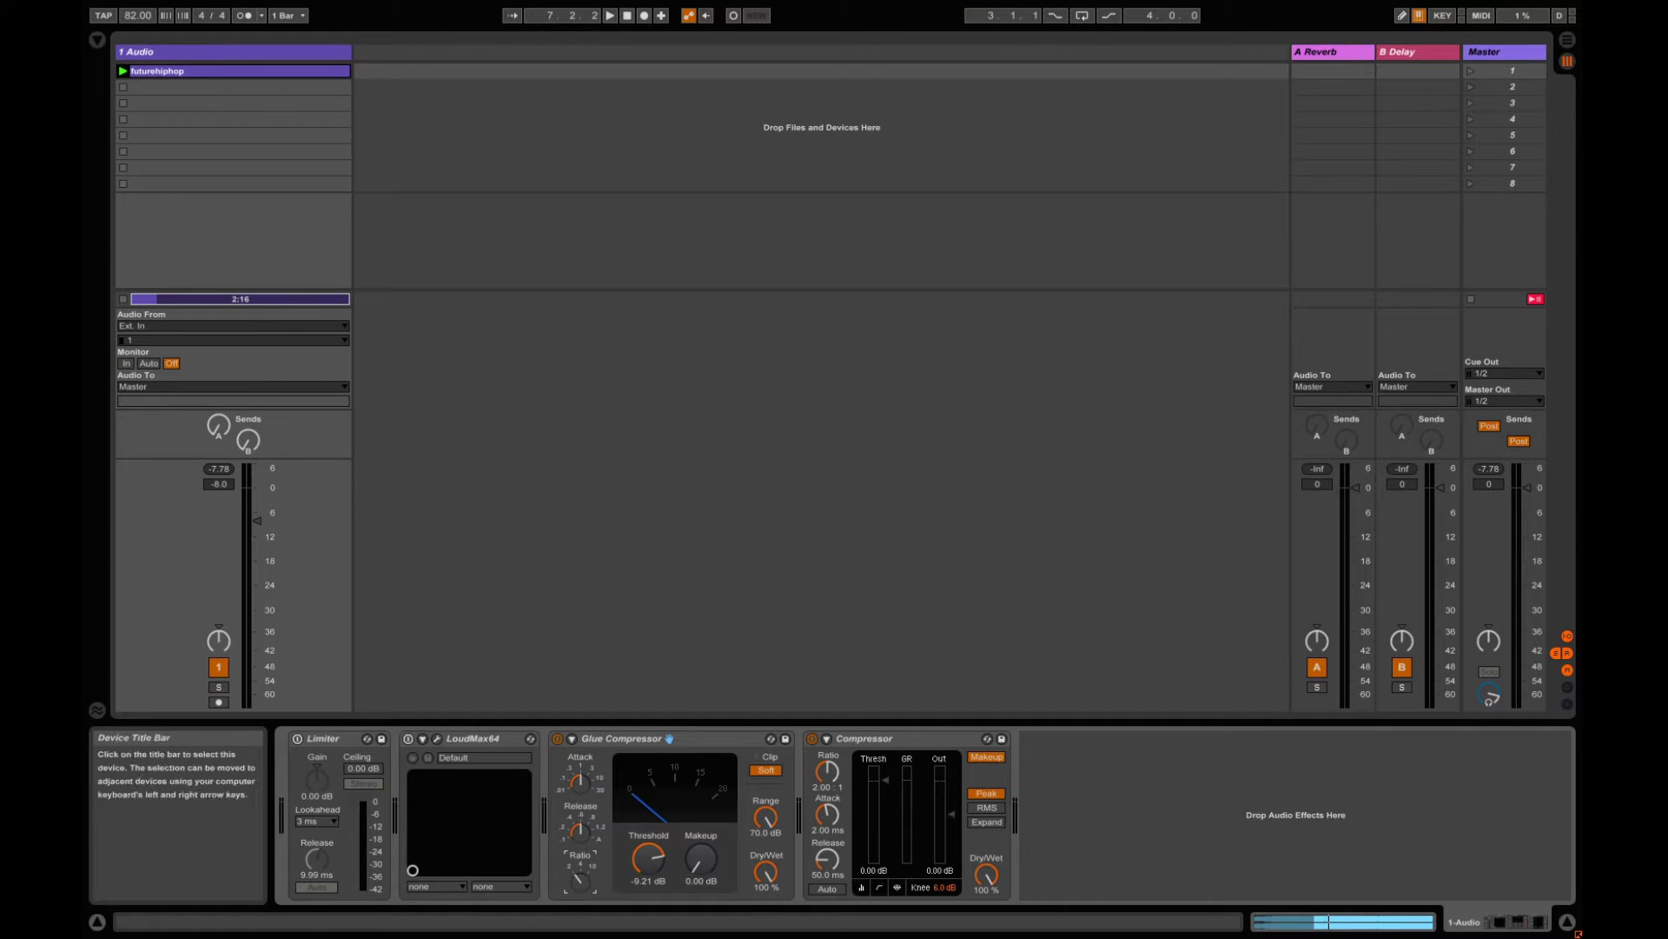
{"action": "left_click_drag", "start_coordinate": [575, 881], "coordinate": [584, 869]}
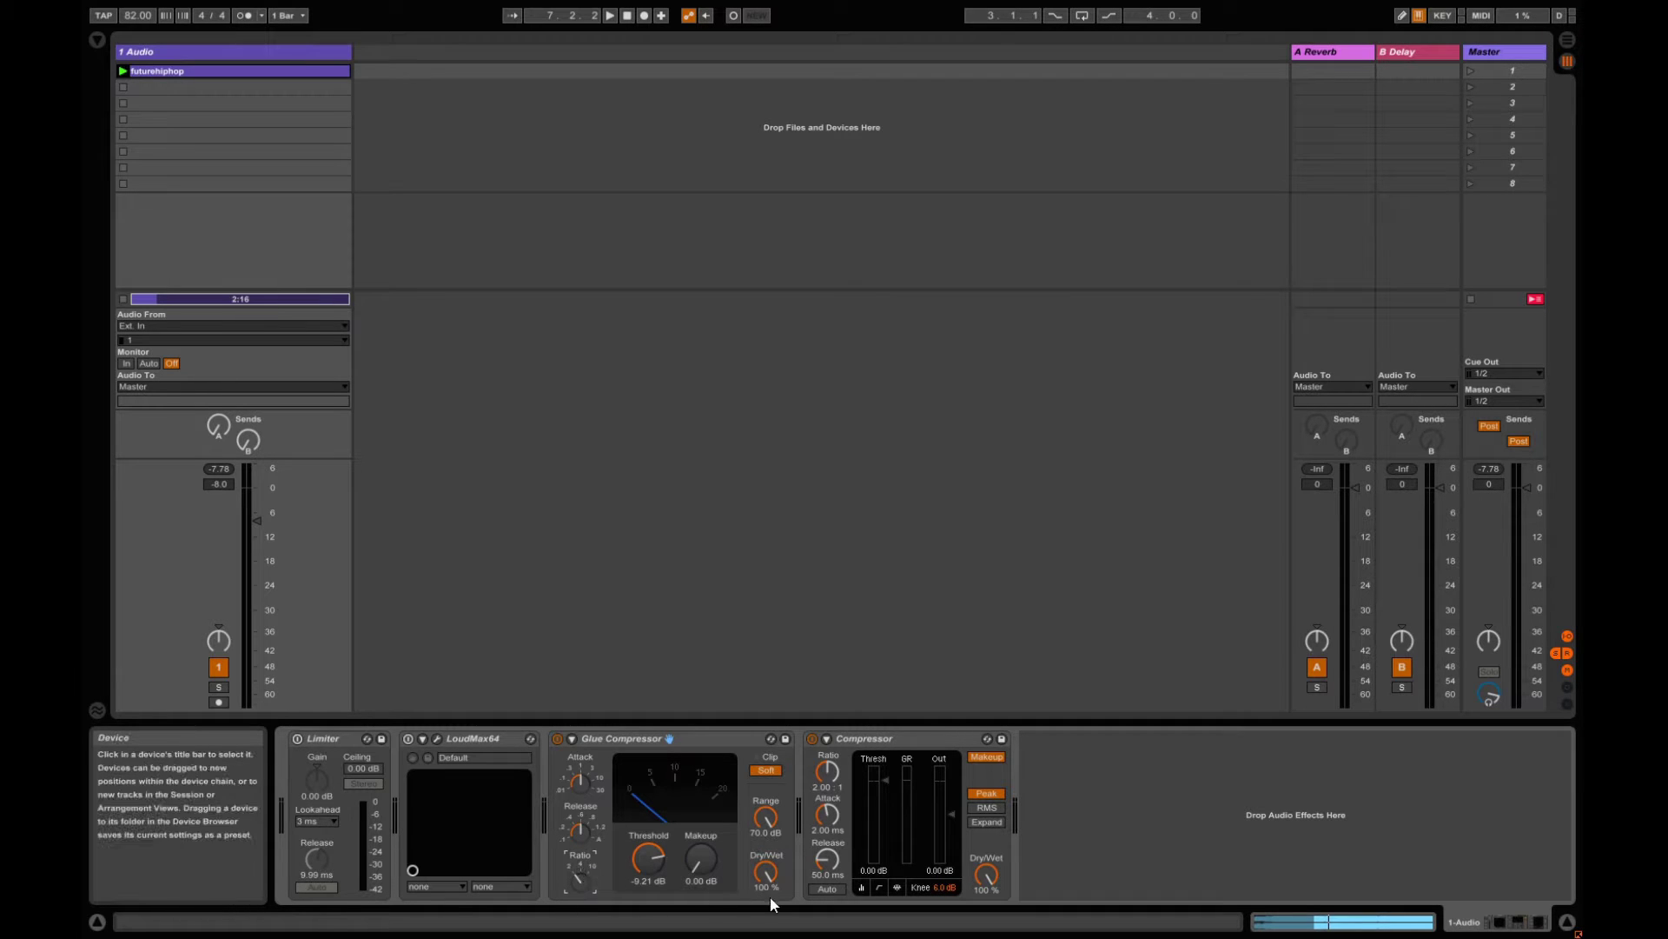
{"action": "mouse_move", "coordinate": [827, 771]}
{"action": "left_mouse_down"}
{"action": "mouse_move", "coordinate": [827, 786]}
{"action": "mouse_move", "coordinate": [827, 747]}
{"action": "left_mouse_up"}
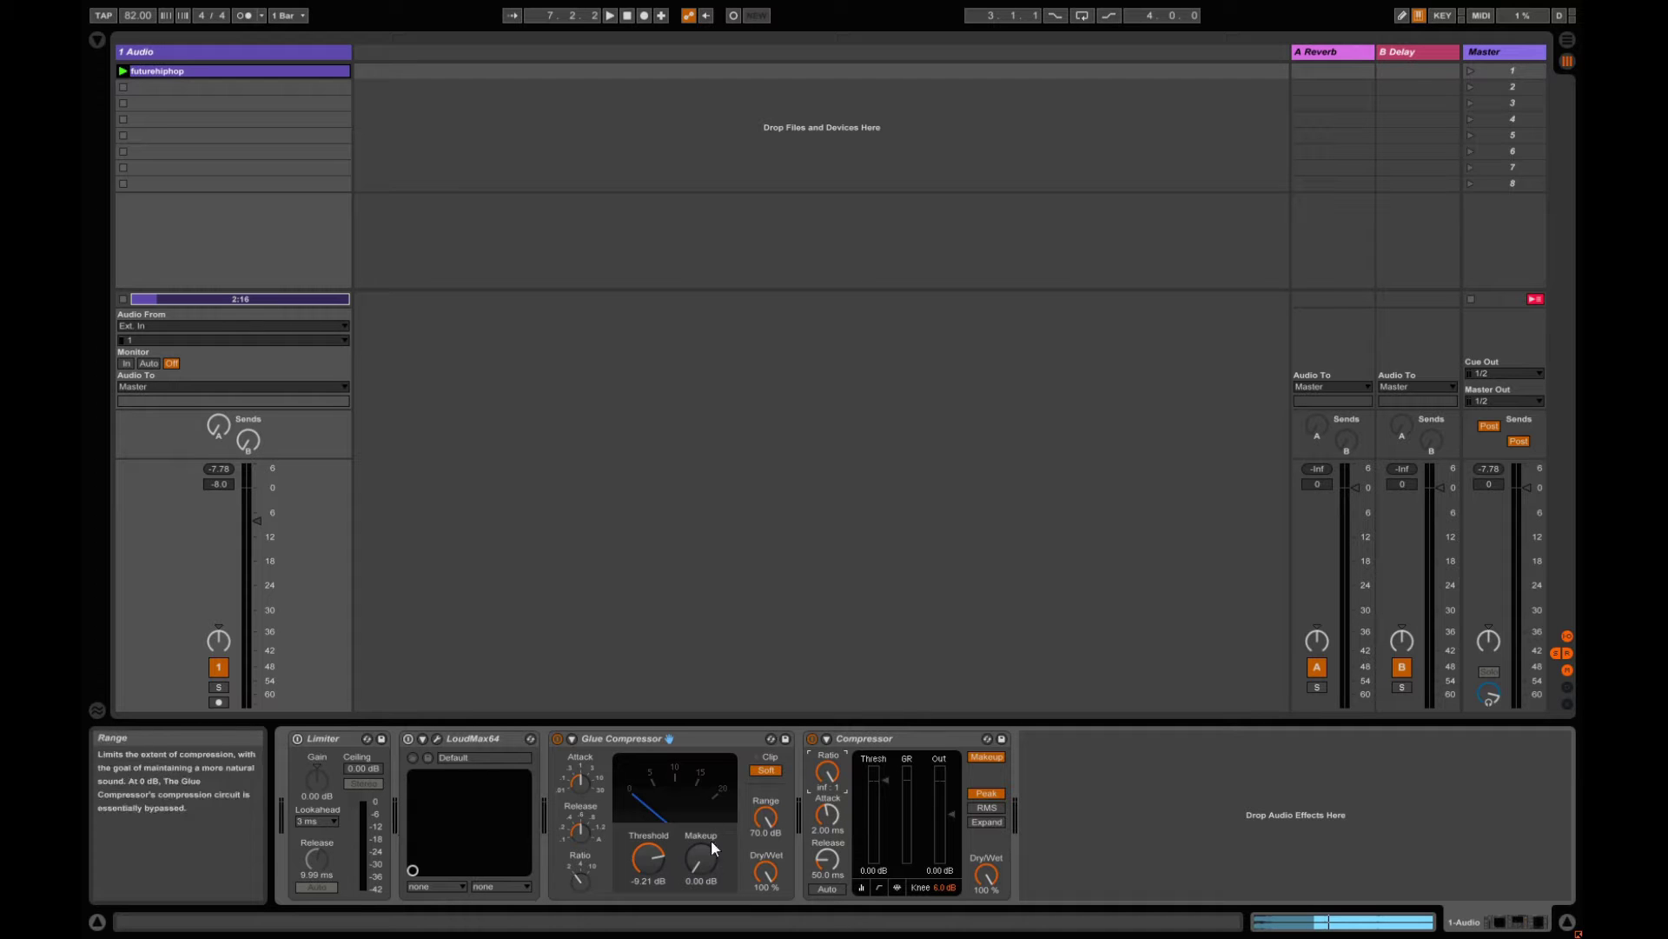
{"action": "left_click", "coordinate": [582, 867]}
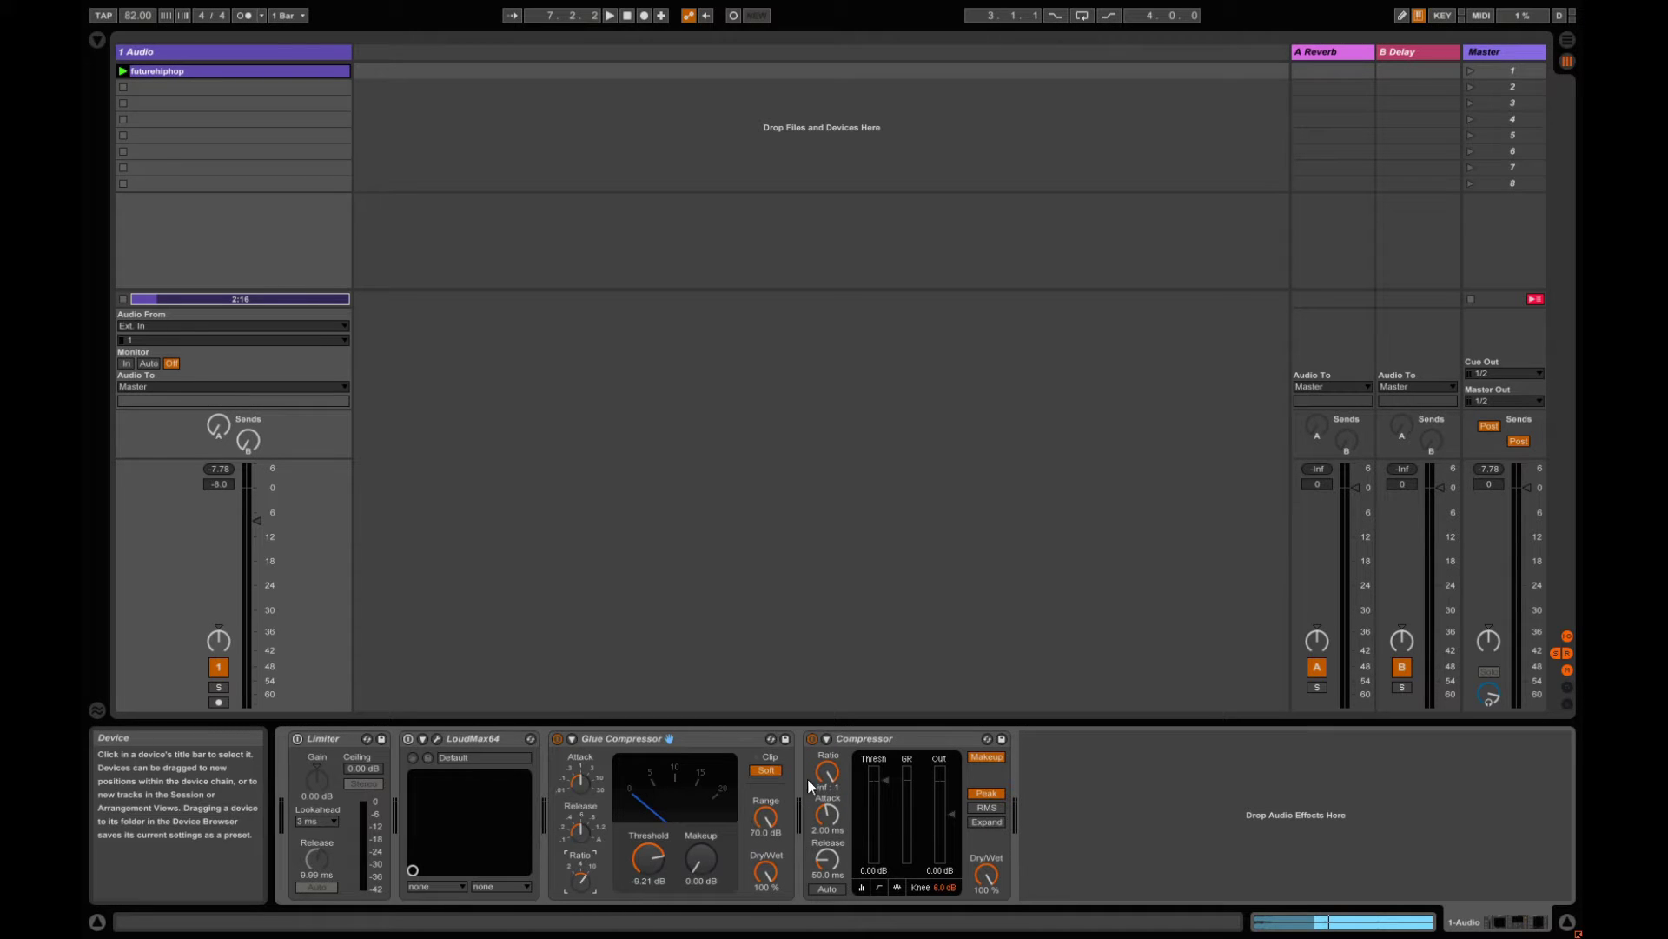
- Set the Compressor to a 2.70 dB threshold and an inf : 1 ratio, and the Glue Compressor's threshold to -14.6 dB
{"action": "left_click_drag", "start_coordinate": [828, 771], "coordinate": [830, 793]}
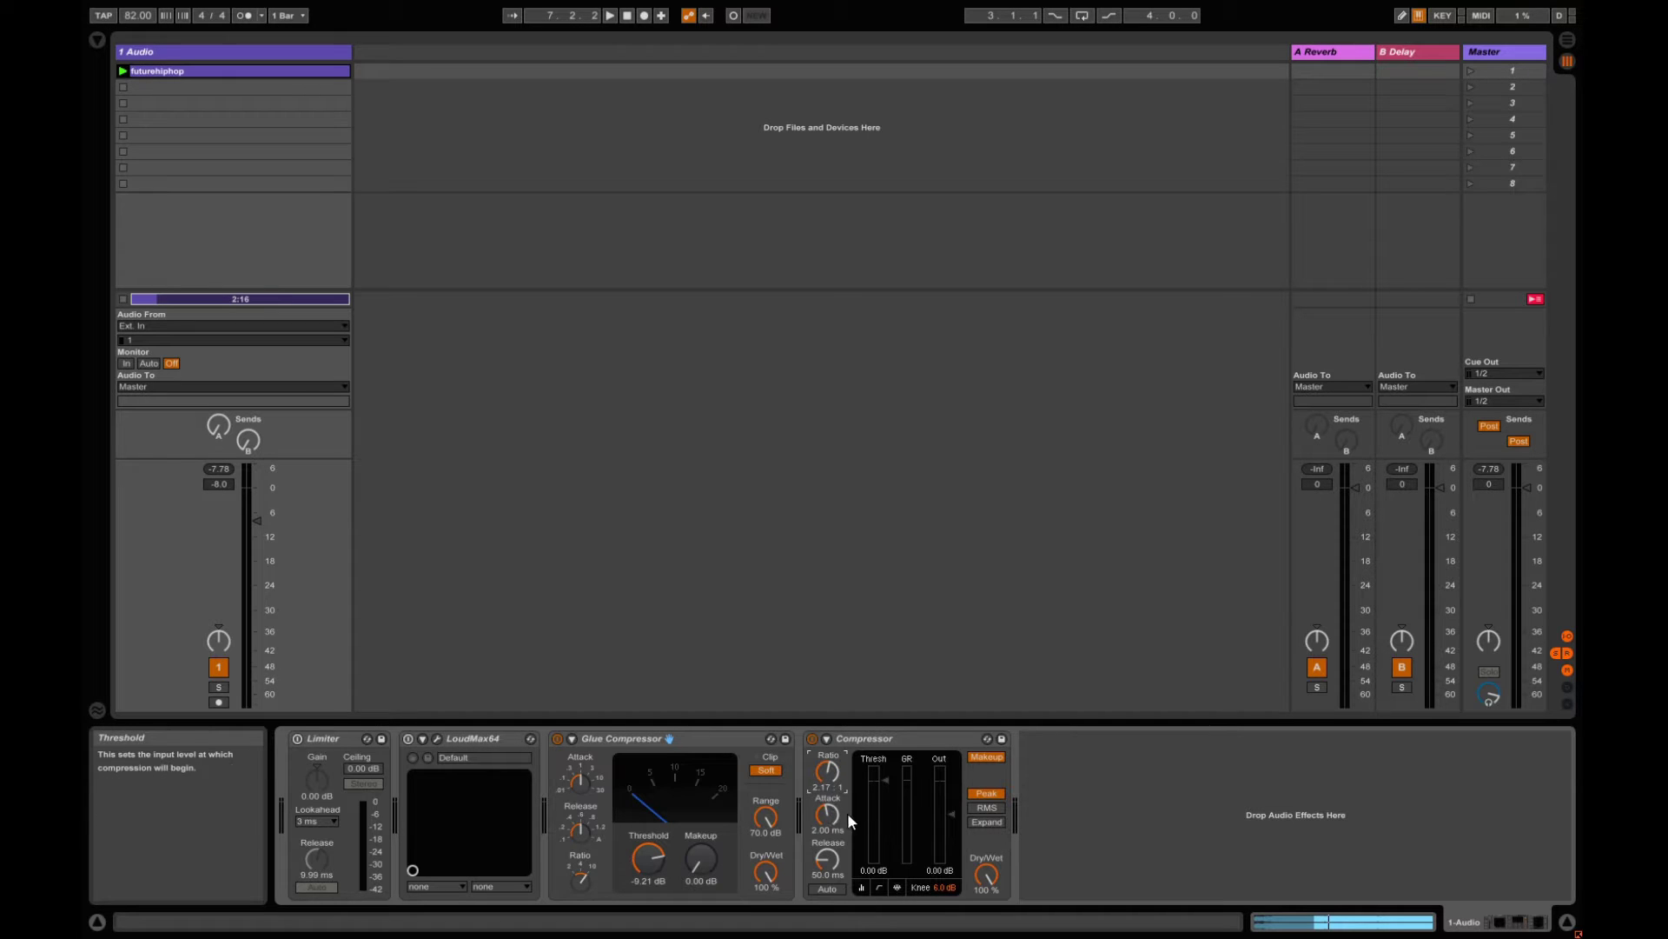
{"action": "mouse_move", "coordinate": [883, 781]}
{"action": "left_mouse_down"}
{"action": "mouse_move", "coordinate": [886, 829]}
{"action": "mouse_move", "coordinate": [887, 803]}
{"action": "left_mouse_up"}
{"action": "left_click_drag", "start_coordinate": [648, 859], "coordinate": [648, 880]}
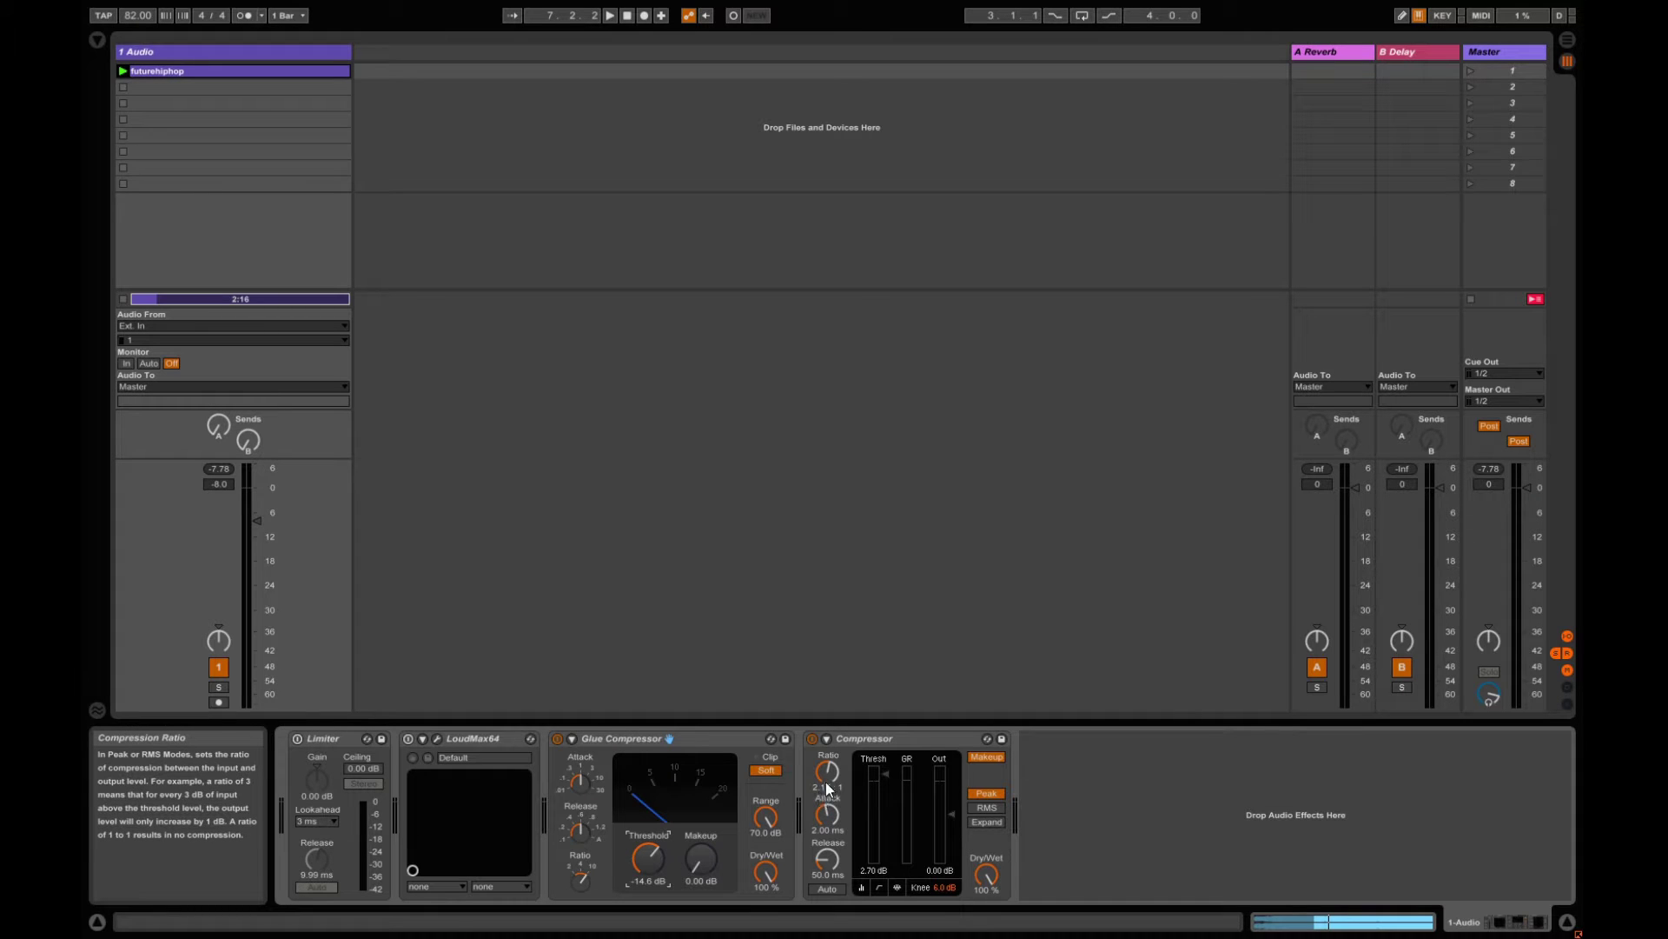
{"action": "left_click_drag", "start_coordinate": [828, 788], "coordinate": [828, 791]}
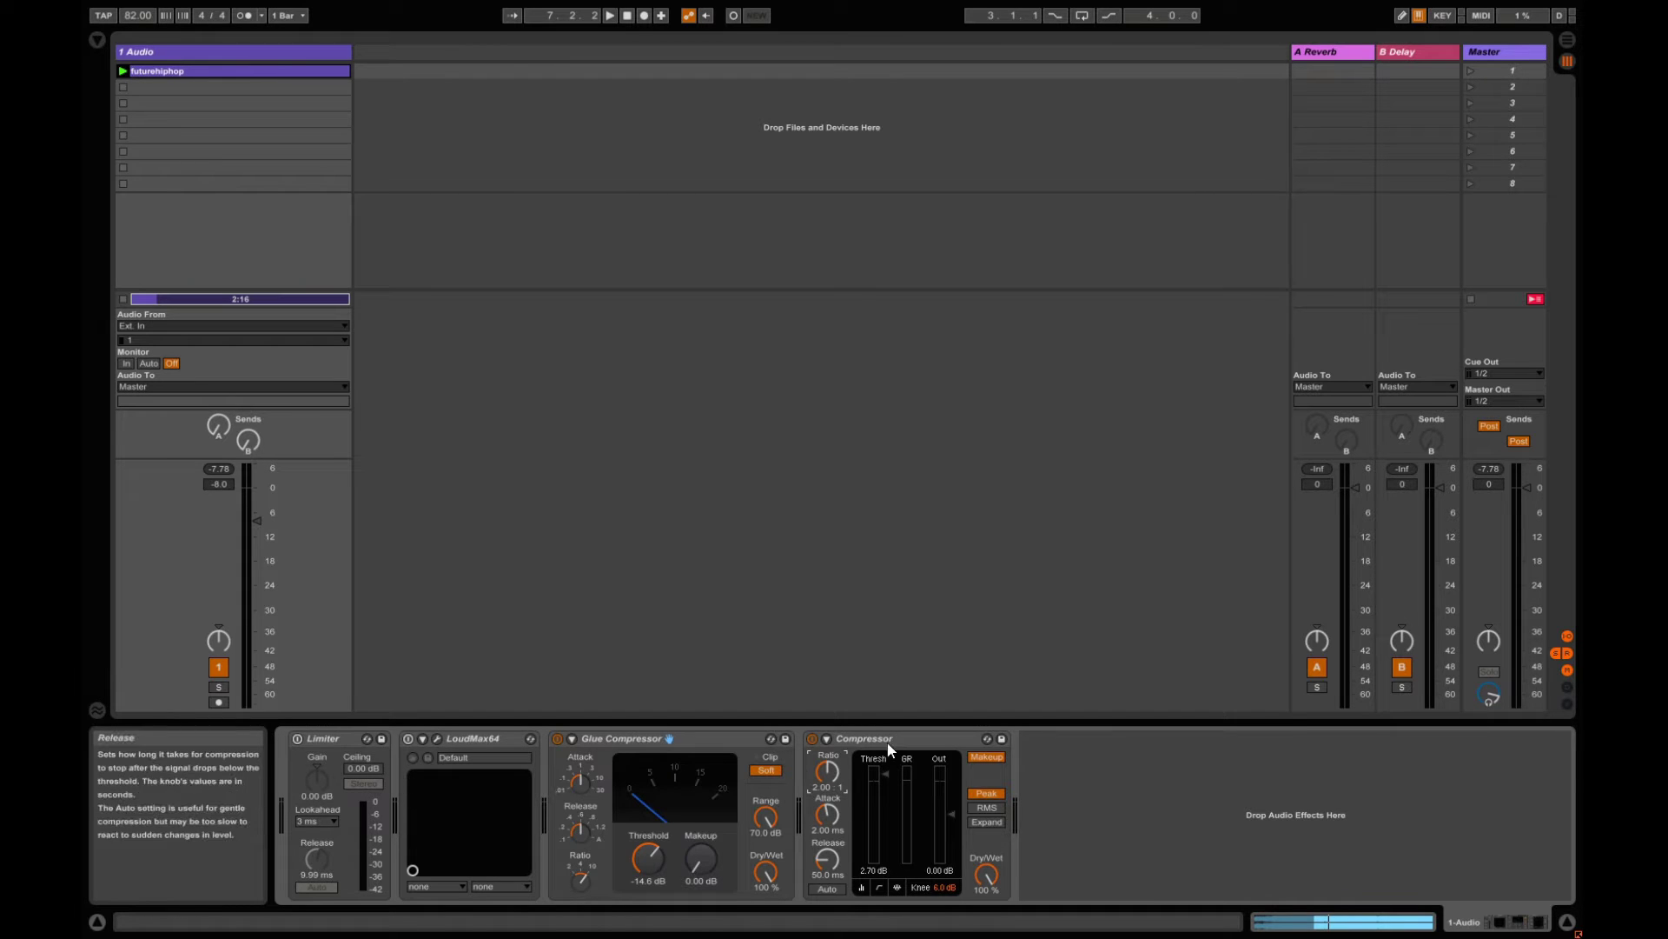
{"action": "left_click_drag", "start_coordinate": [826, 772], "coordinate": [829, 739]}
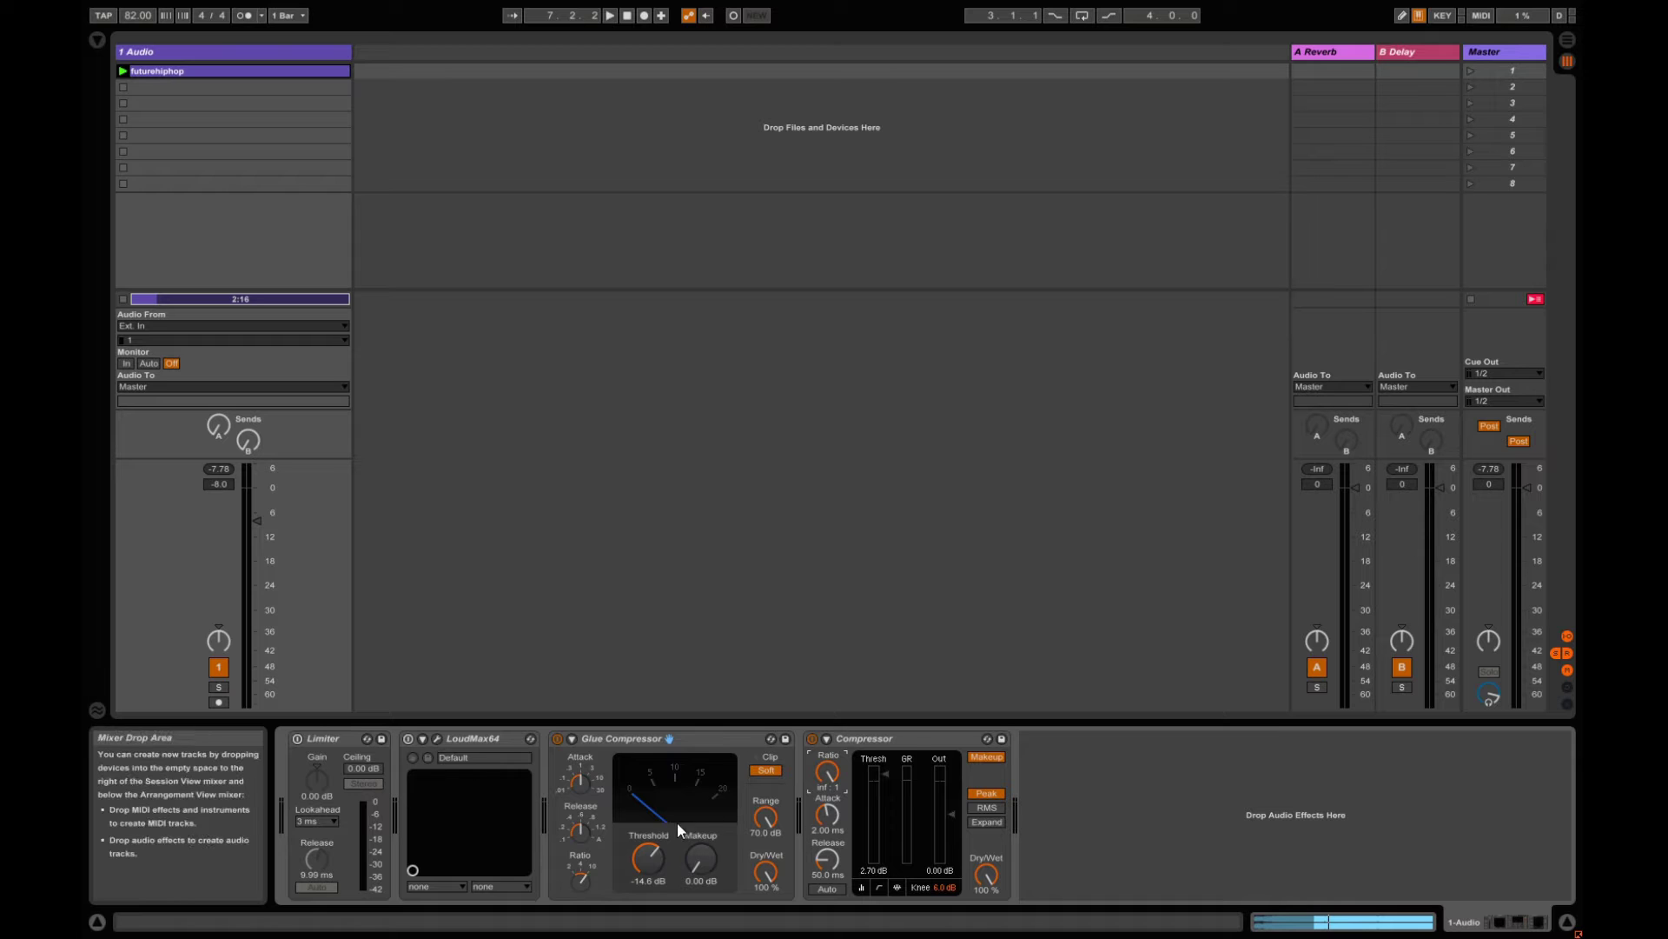
- Turn off the Glue Compressor and the Compressor, and turn on the Limiter and LoudMax64
{"action": "left_click", "coordinate": [560, 744]}
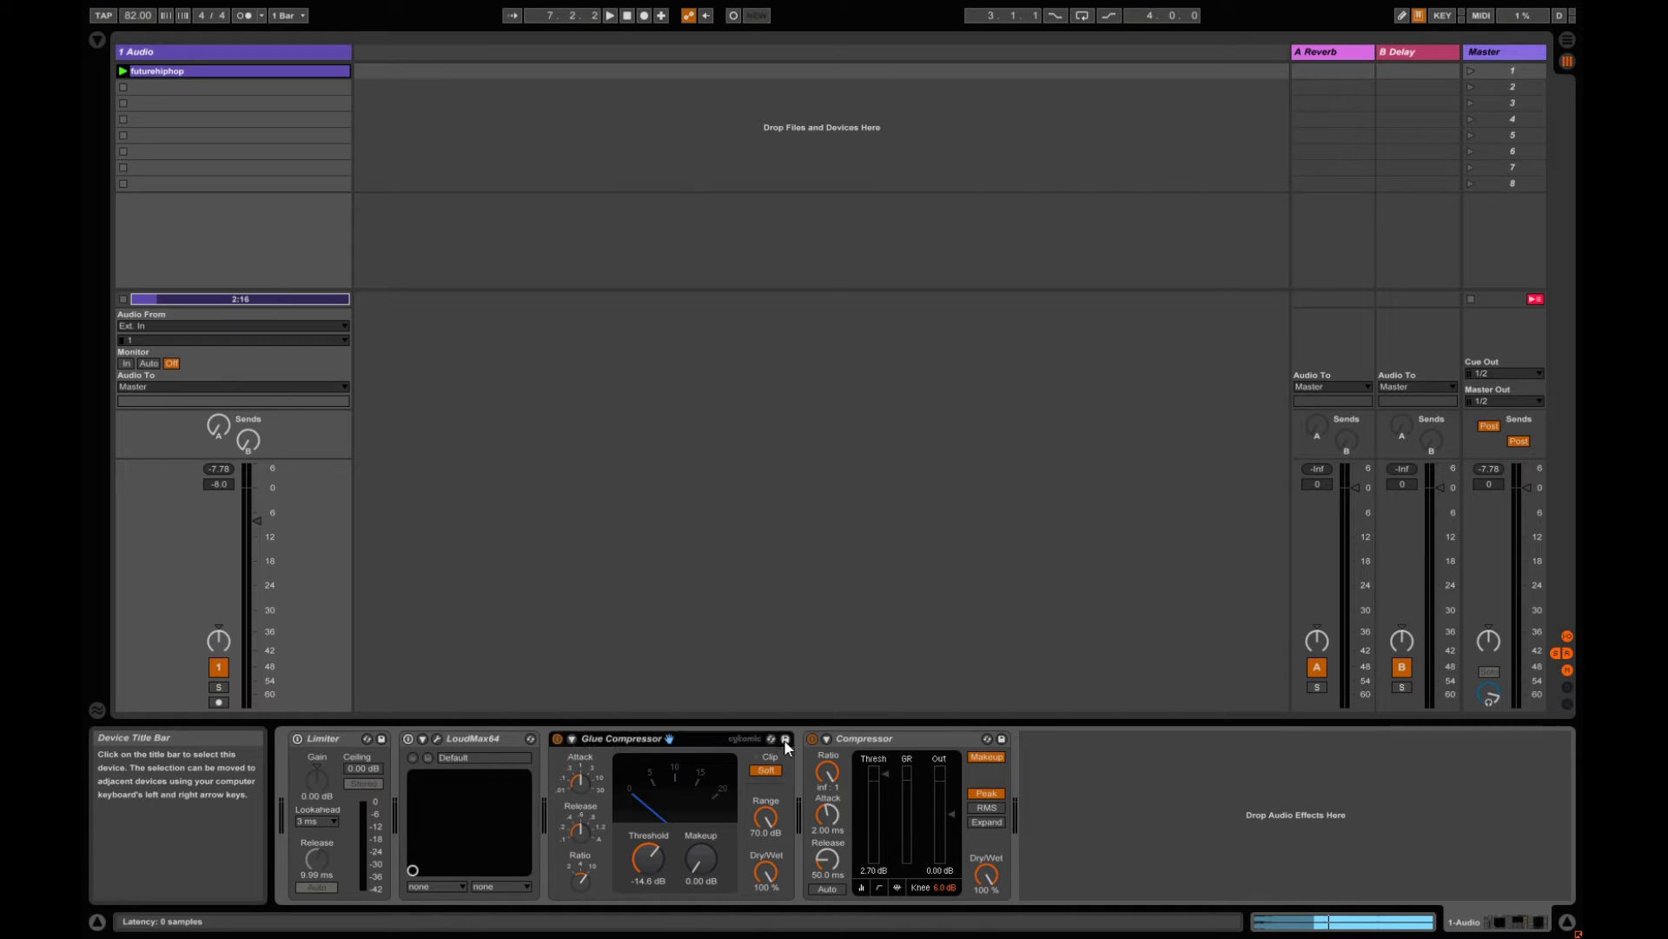
{"action": "left_click", "coordinate": [813, 738]}
{"action": "left_click", "coordinate": [557, 738]}
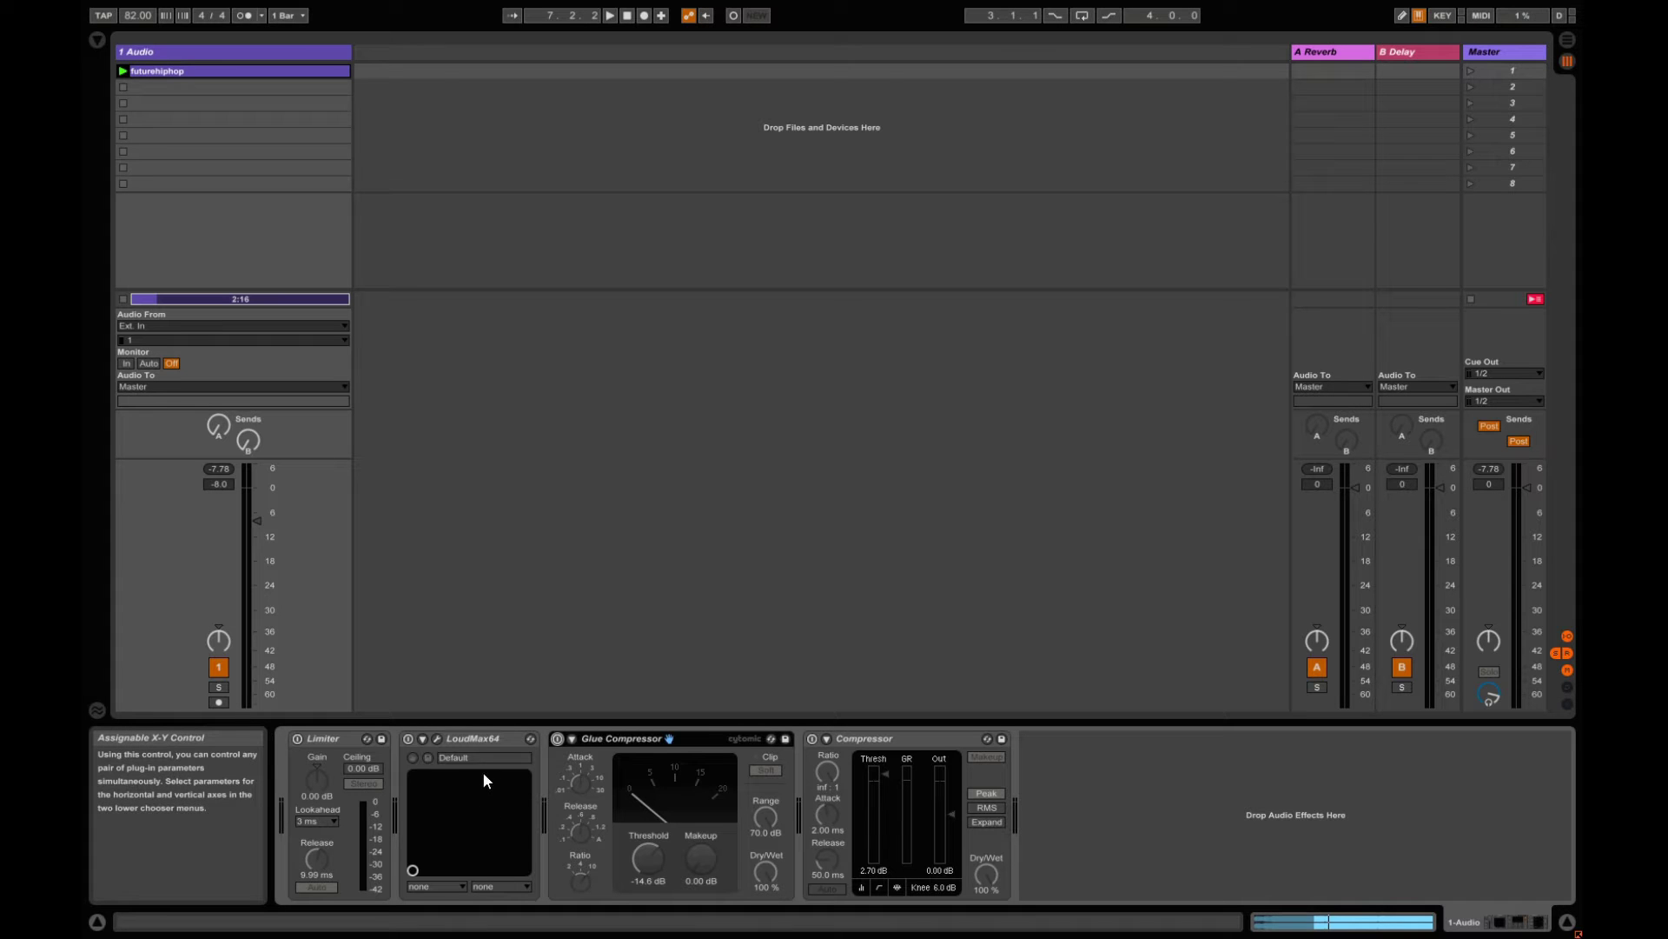
{"action": "left_click", "coordinate": [298, 738]}
{"action": "left_click", "coordinate": [408, 738]}
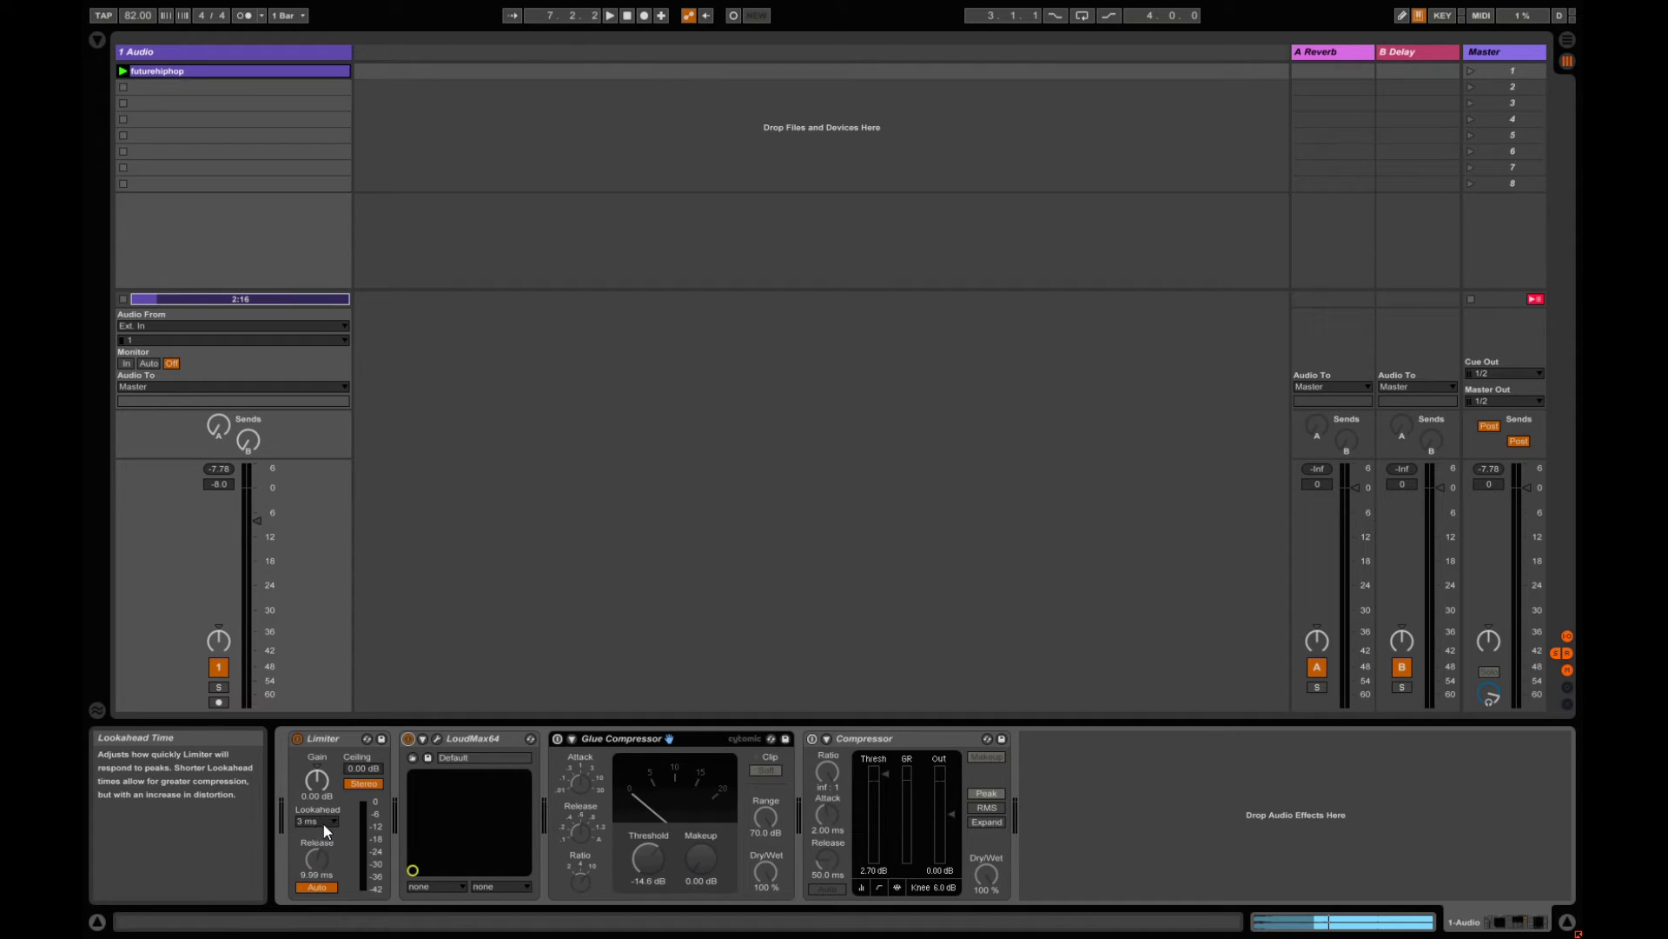
- Switch the Limiter's lookahead to 1.5 ms and back to 3 ms
{"action": "left_click", "coordinate": [333, 822]}
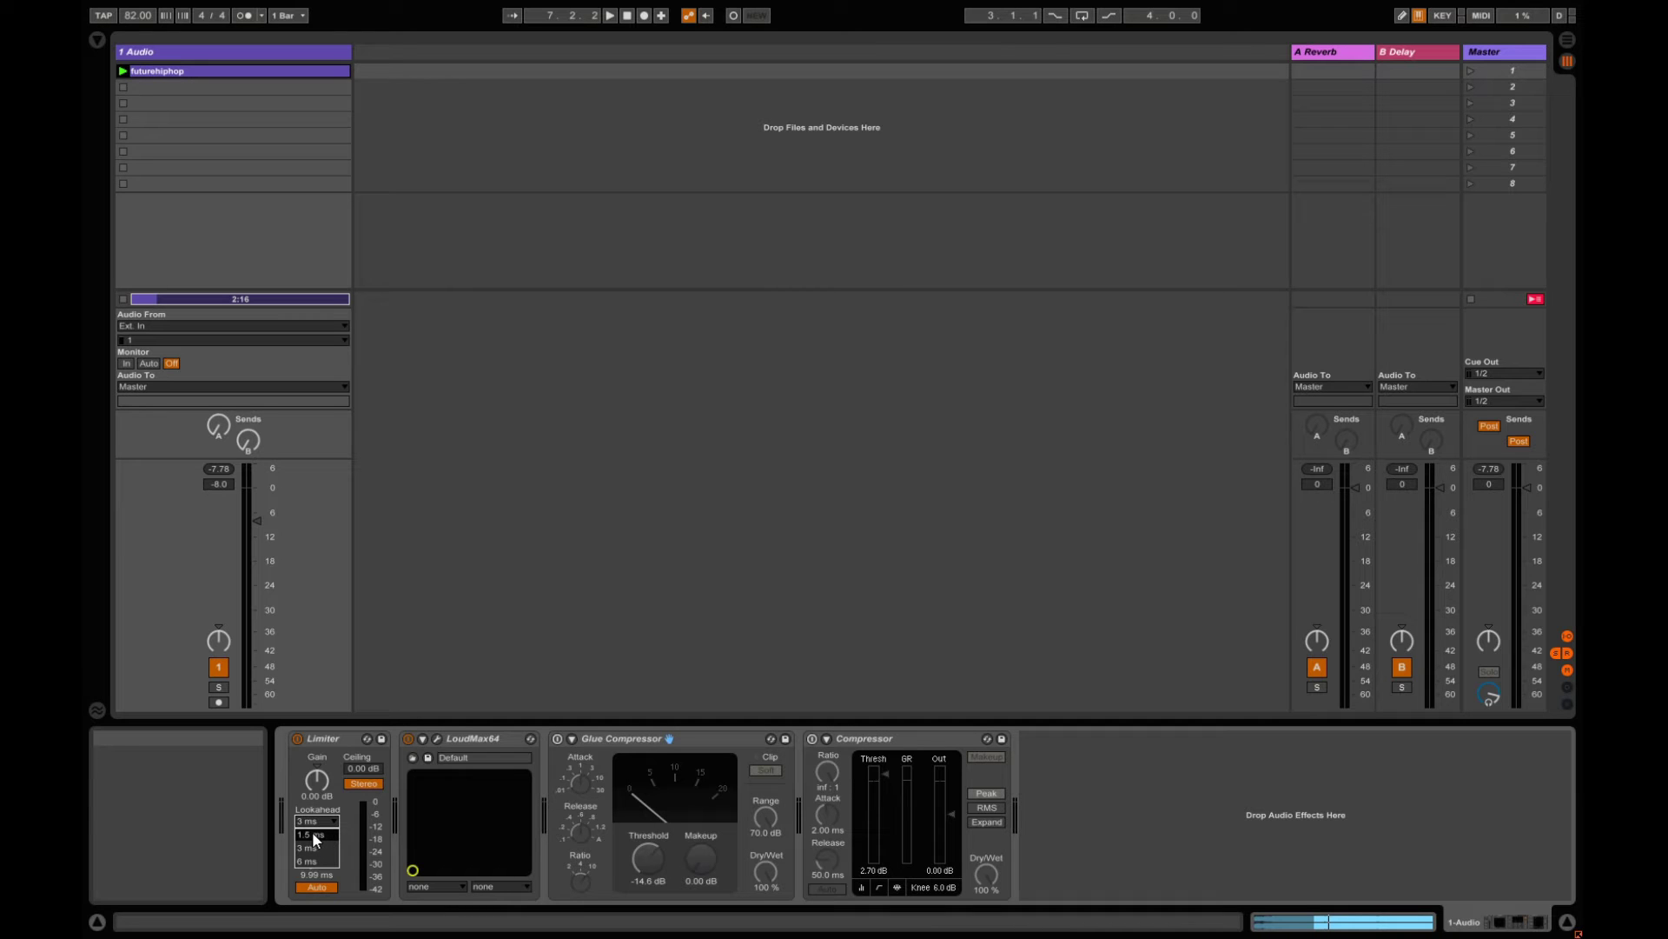
{"action": "left_click", "coordinate": [312, 835]}
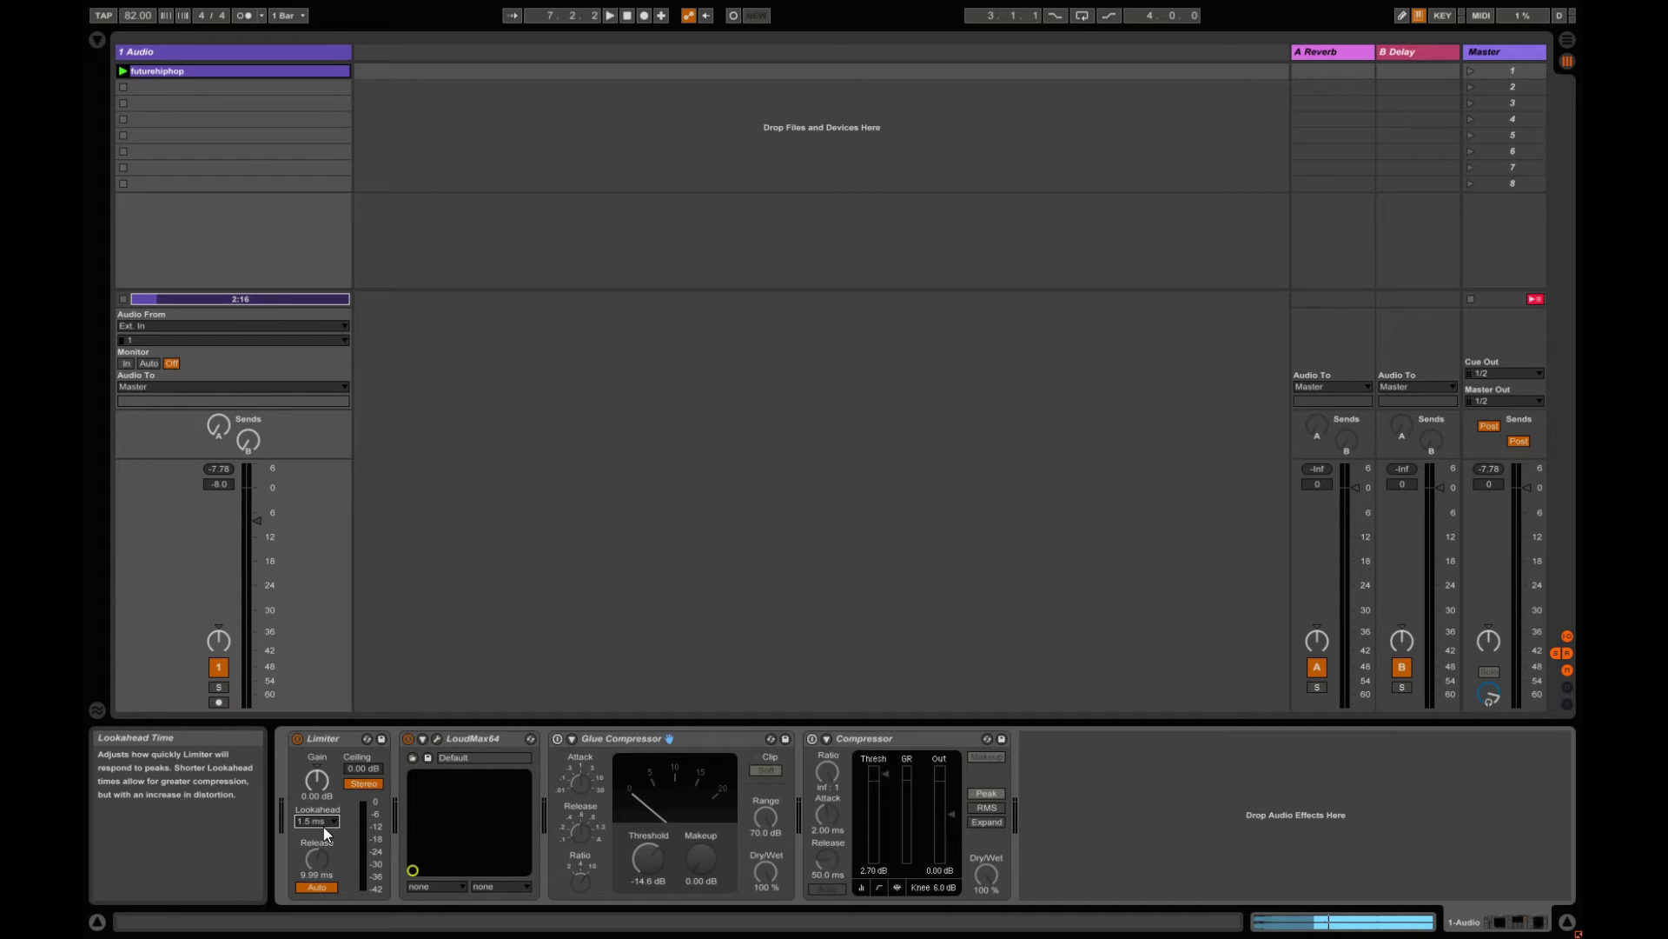
{"action": "left_click_drag", "start_coordinate": [323, 827], "coordinate": [311, 837]}
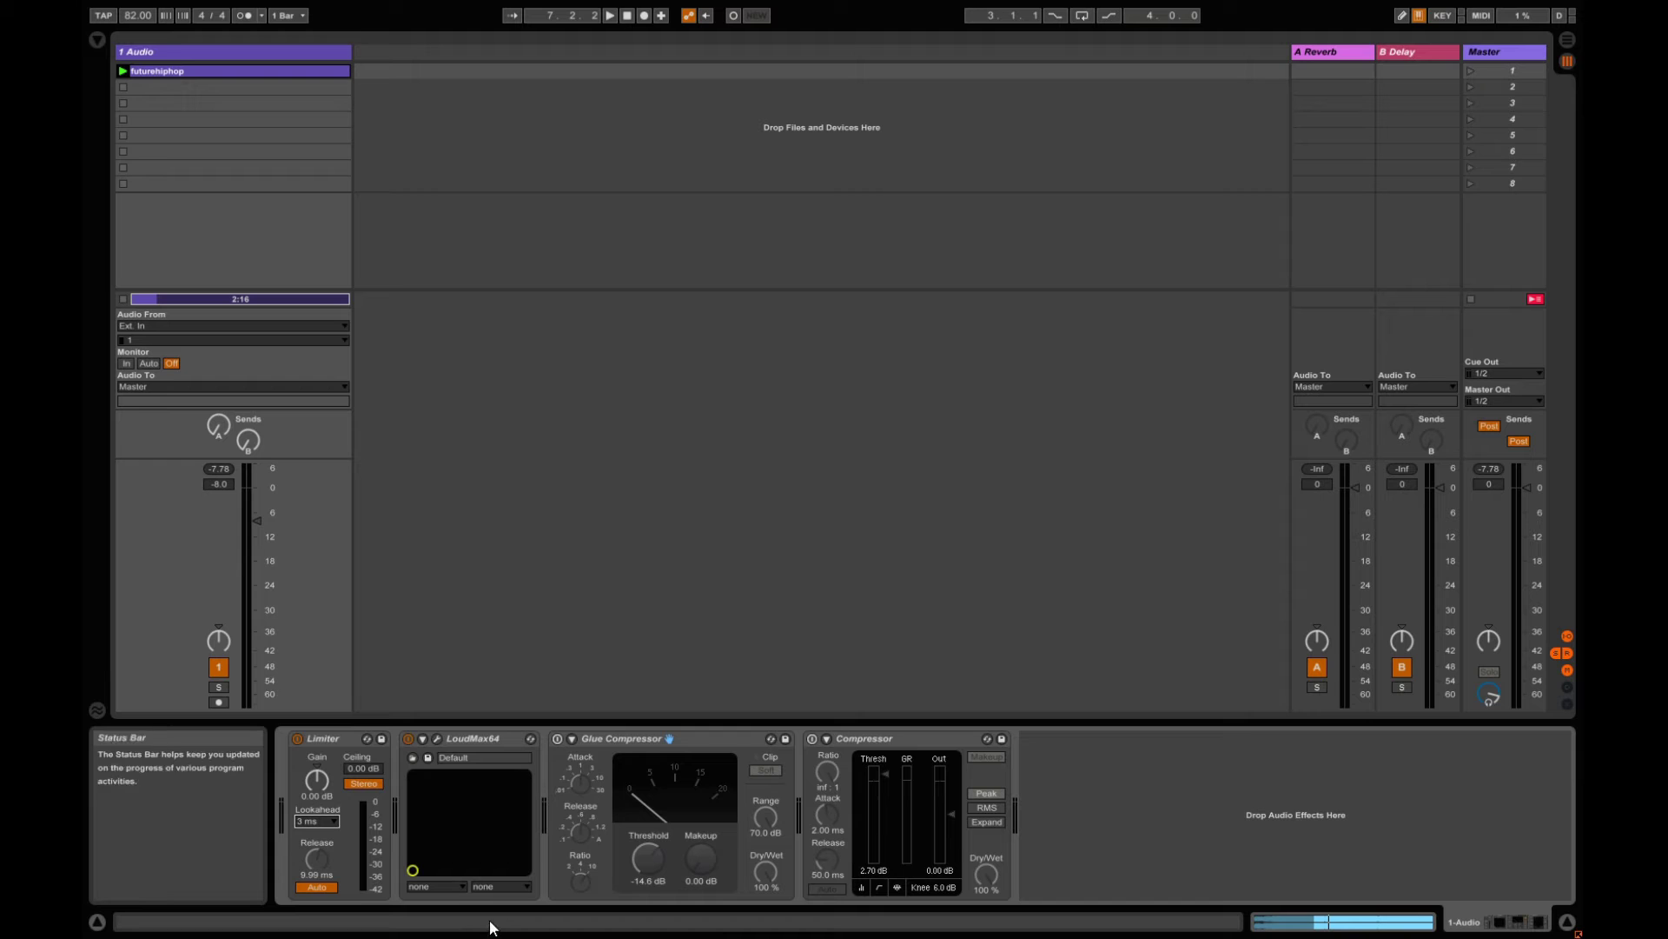
- Set the Limiter's manual release time to 4.48 ms with Auto release off, and turn Auto release back on
{"action": "left_click", "coordinate": [317, 888]}
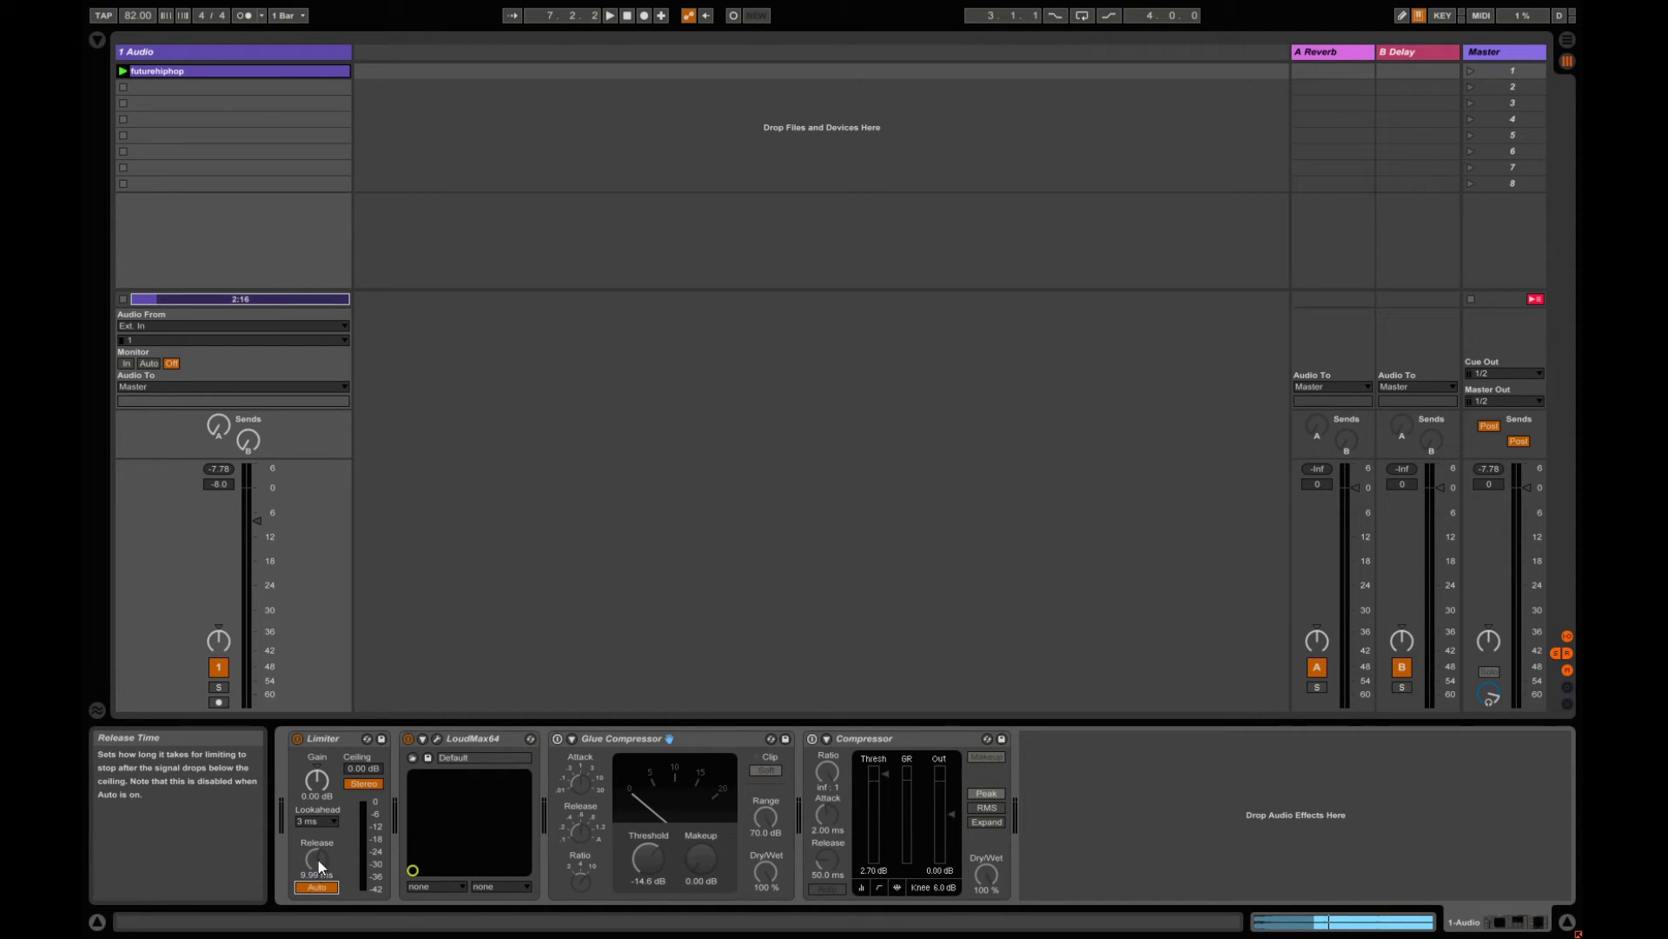
{"action": "left_click_drag", "start_coordinate": [318, 859], "coordinate": [319, 877]}
{"action": "mouse_move", "coordinate": [318, 853]}
{"action": "left_mouse_down"}
{"action": "mouse_move", "coordinate": [318, 816]}
{"action": "mouse_move", "coordinate": [318, 882]}
{"action": "mouse_move", "coordinate": [320, 863]}
{"action": "left_mouse_up"}
{"action": "left_click_drag", "start_coordinate": [322, 876], "coordinate": [322, 848]}
{"action": "left_click", "coordinate": [317, 887]}
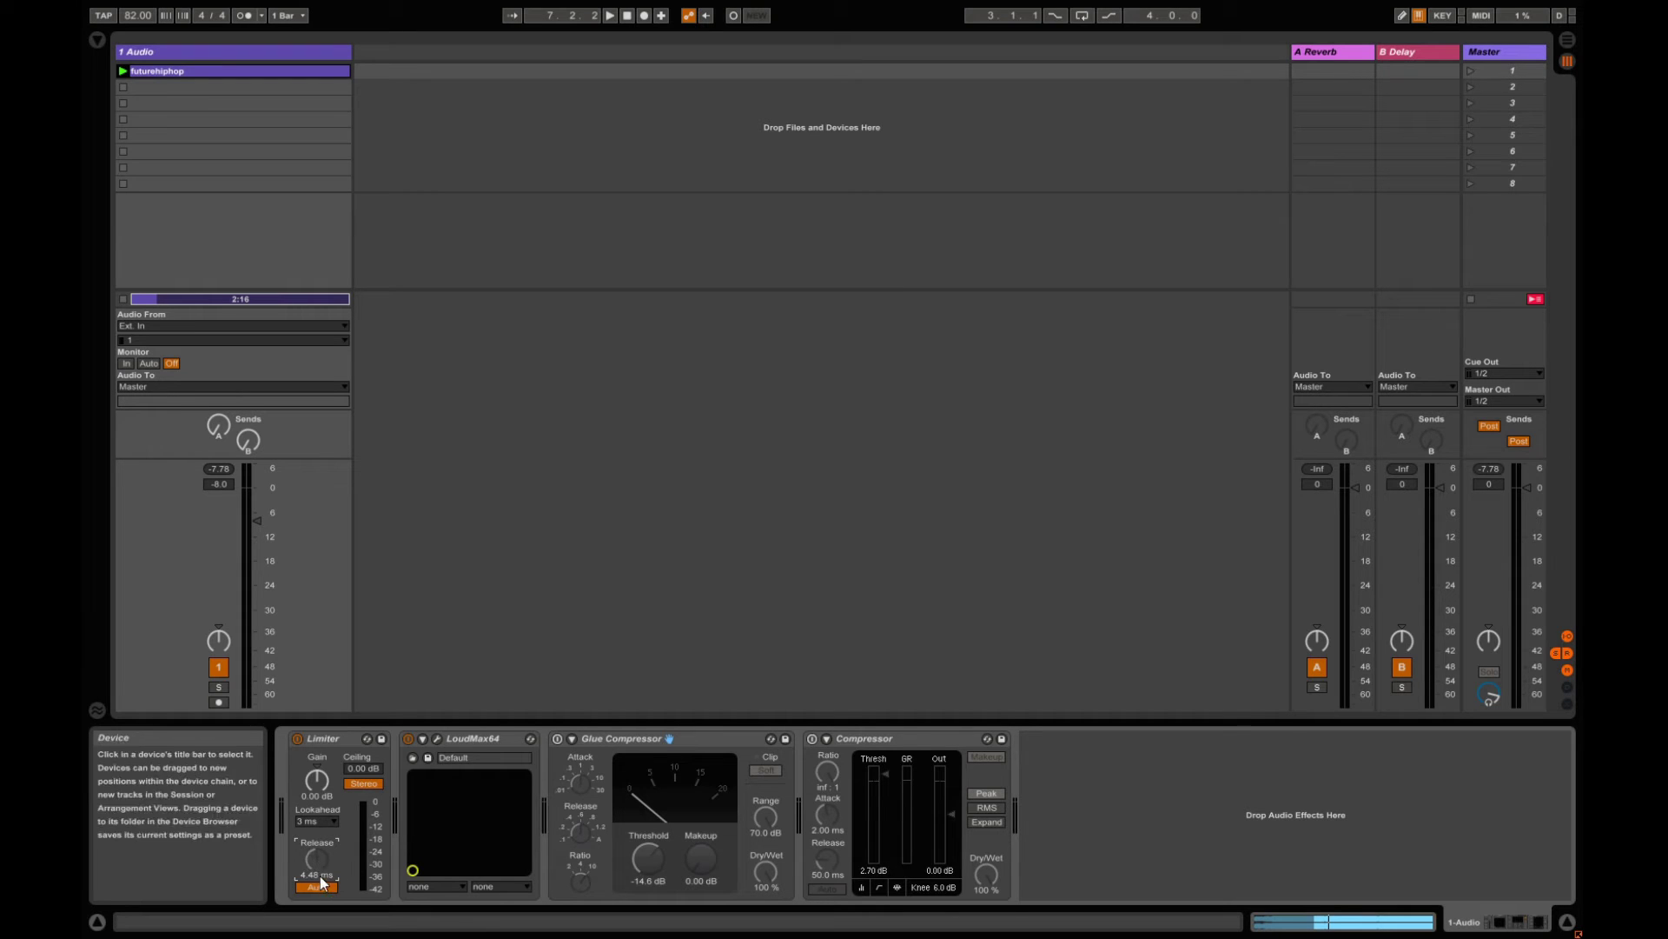
{"action": "left_click", "coordinate": [317, 886]}
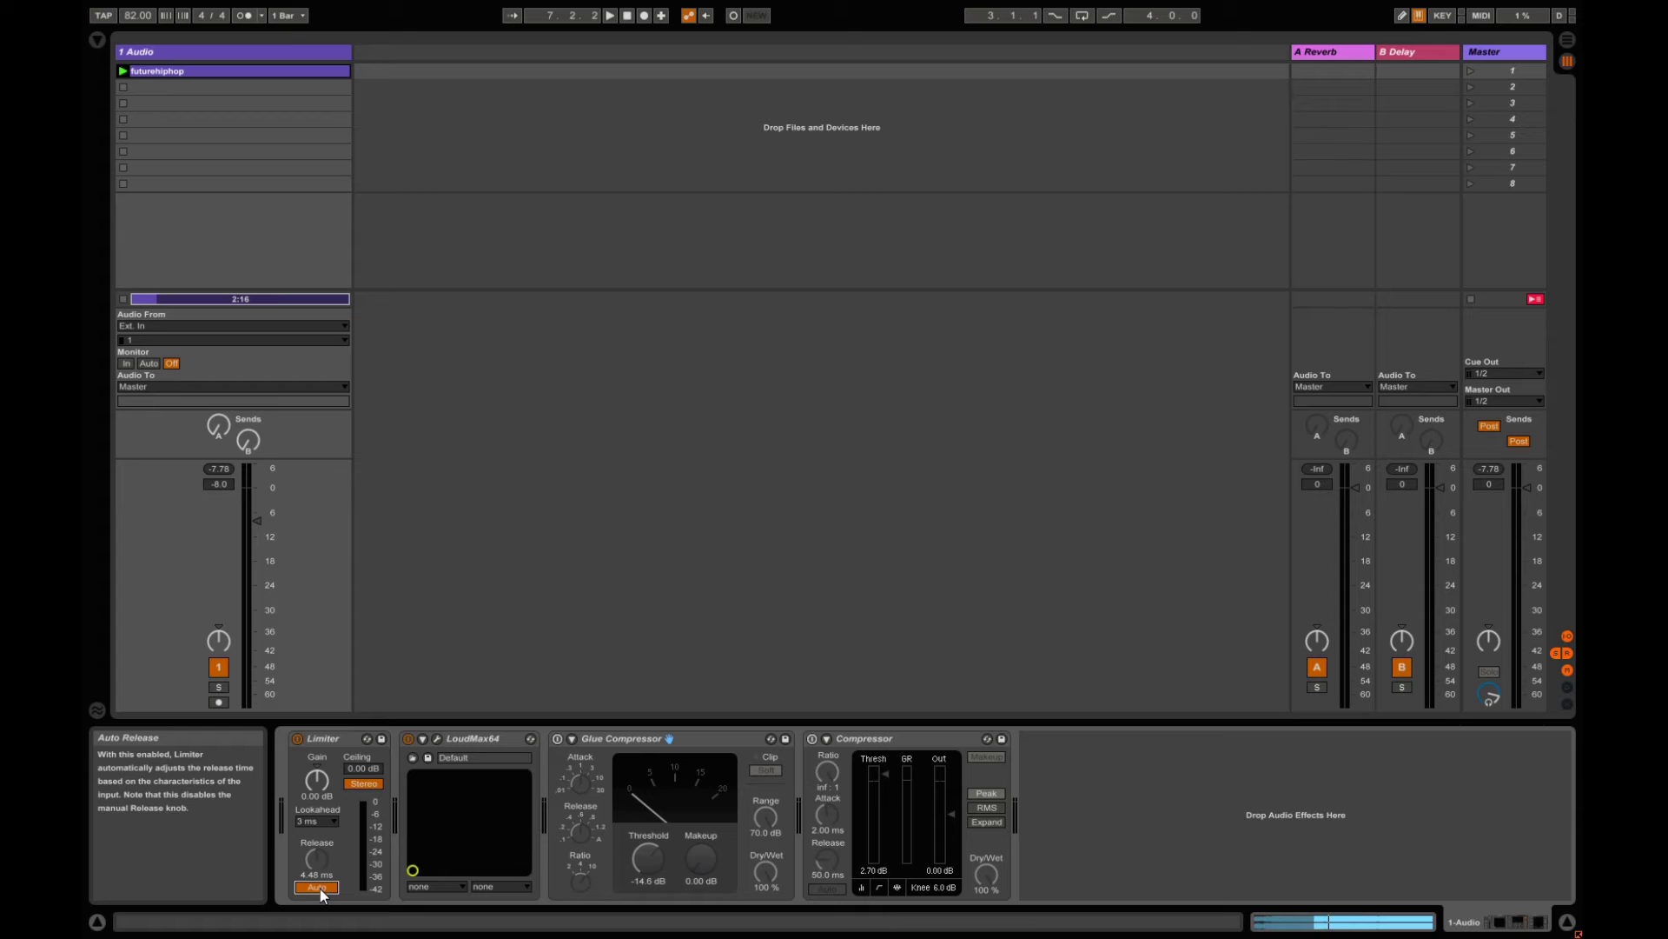
{"action": "left_click", "coordinate": [317, 887]}
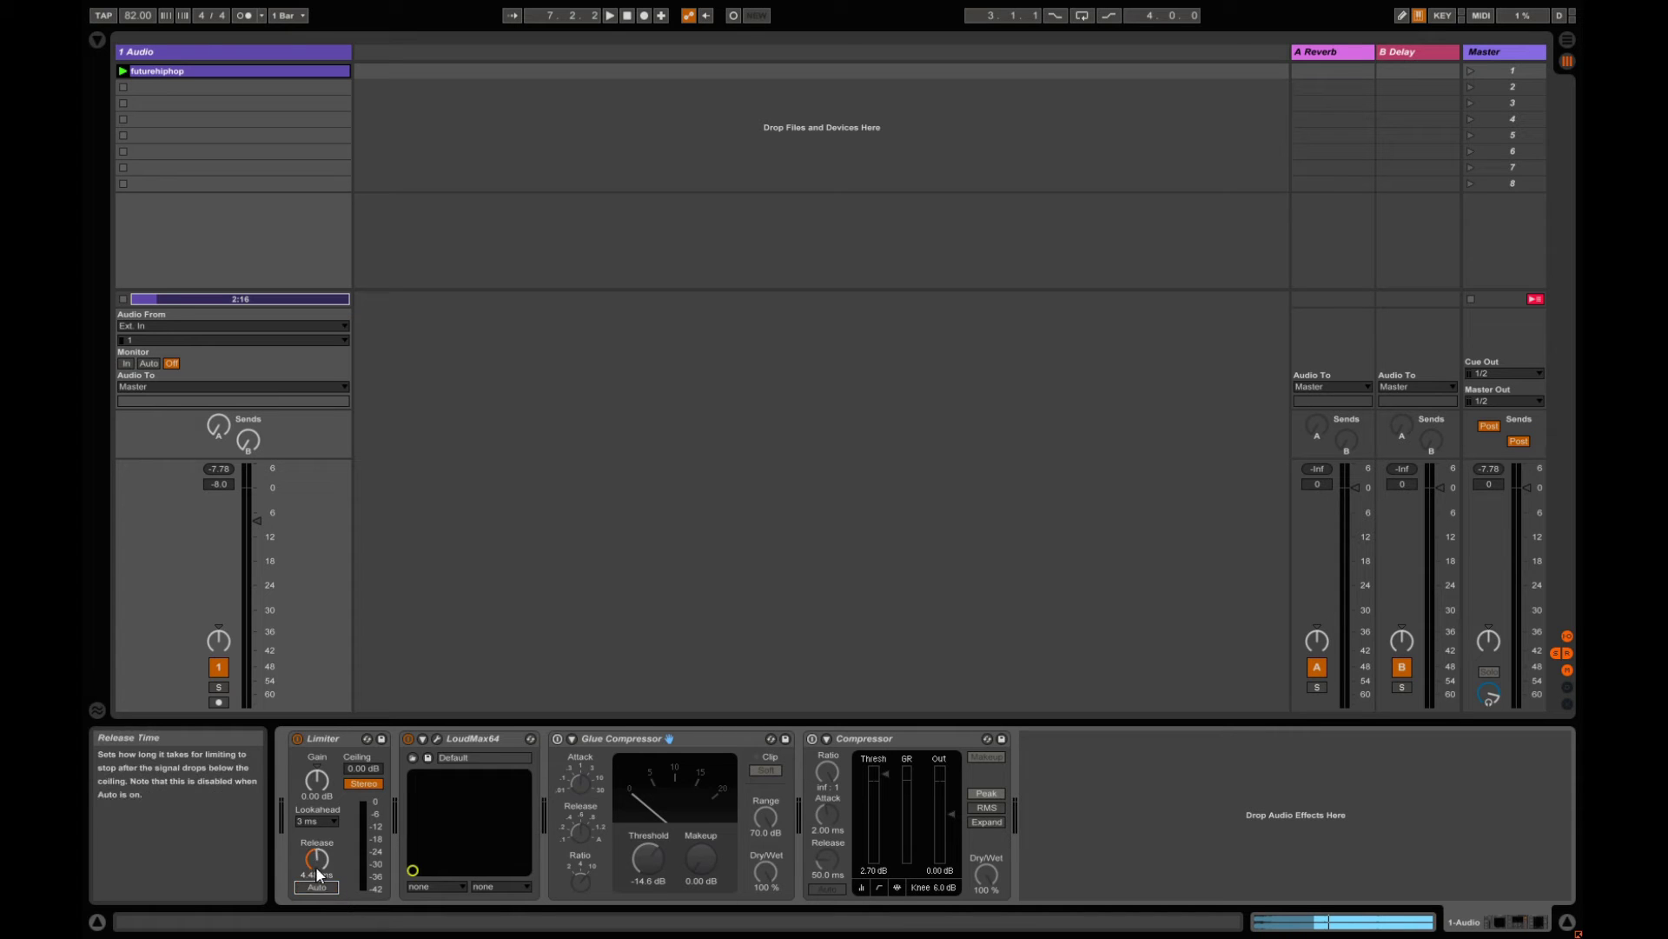
{"action": "left_click", "coordinate": [318, 886]}
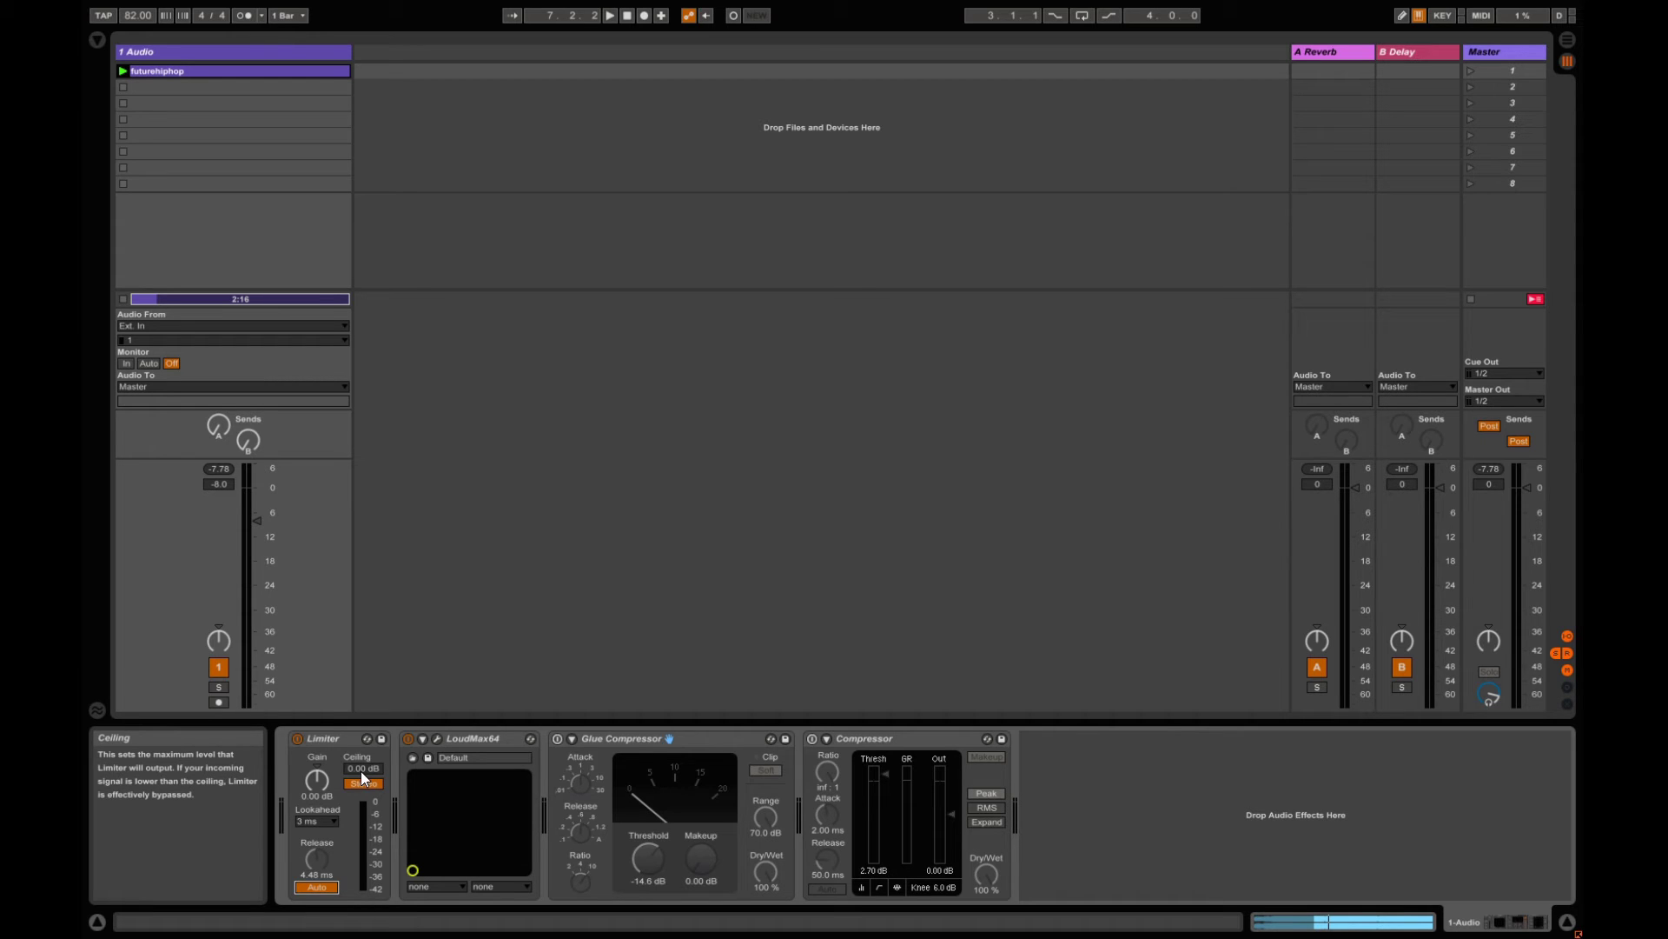
- Lower the Limiter's ceiling to -2.00 dB
{"action": "left_click", "coordinate": [355, 771]}
{"action": "key", "text": "Down"}
{"action": "key", "text": "Down"}
{"action": "key", "text": "Down"}
{"action": "scroll", "coordinate": [369, 771], "scroll_direction": "up", "scroll_amount": 3}
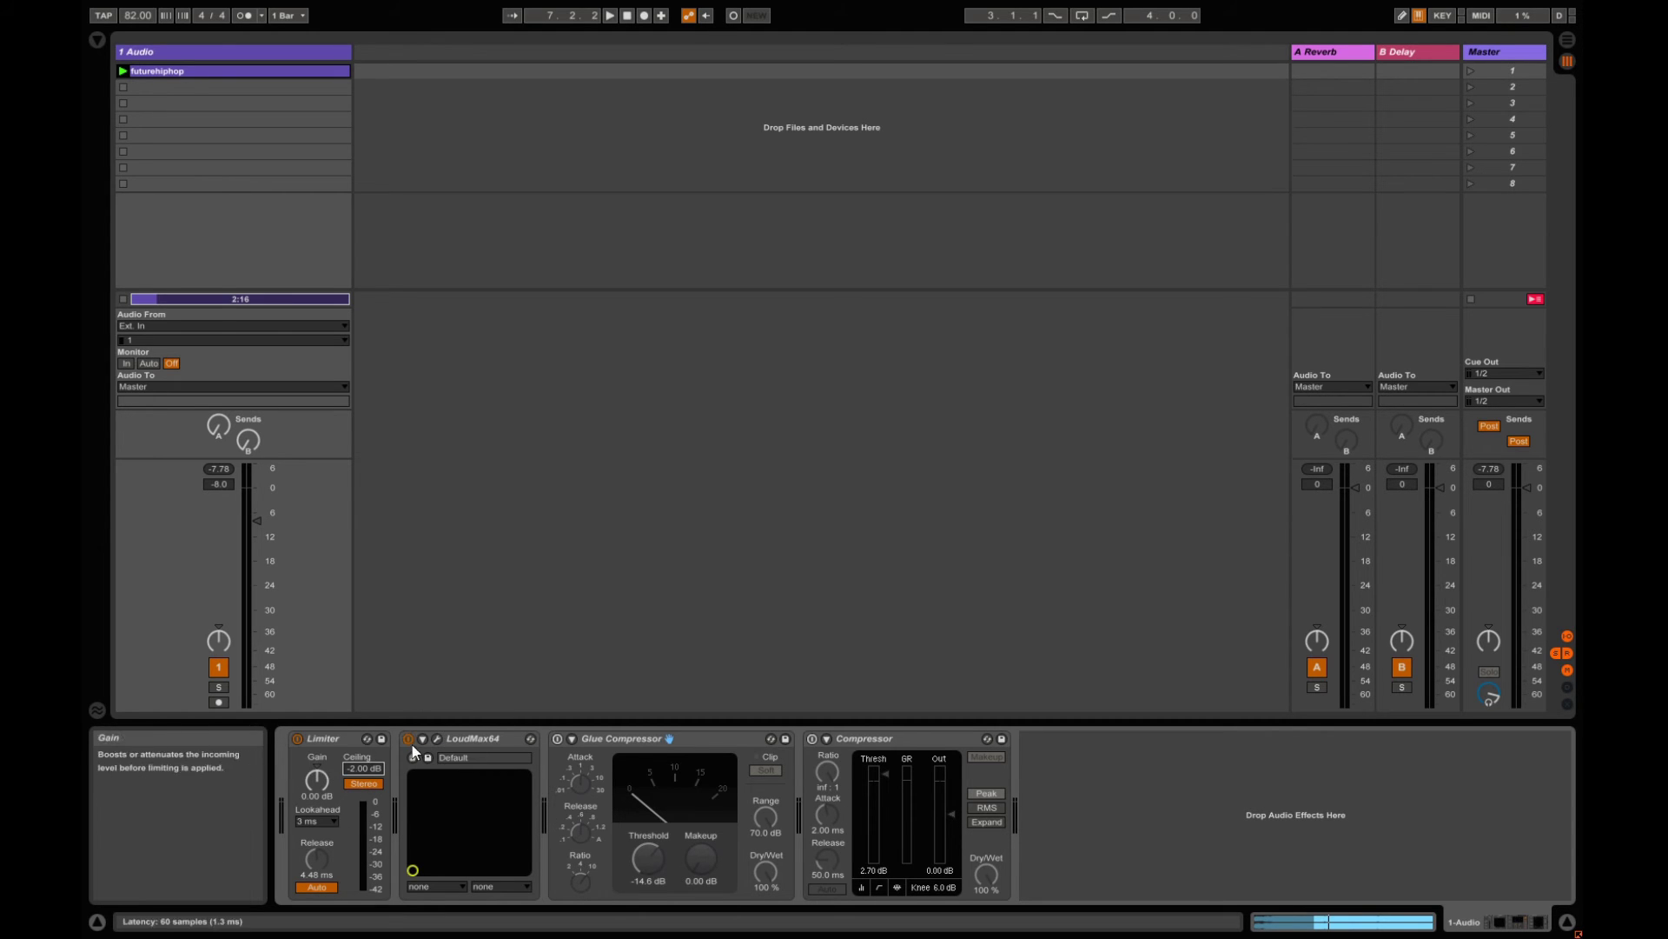
- Open the LoudMax64 plug-in window and sweep its threshold during playback, starting from -10.2 dB and ending at -3.4 dB
{"action": "left_click", "coordinate": [438, 738]}
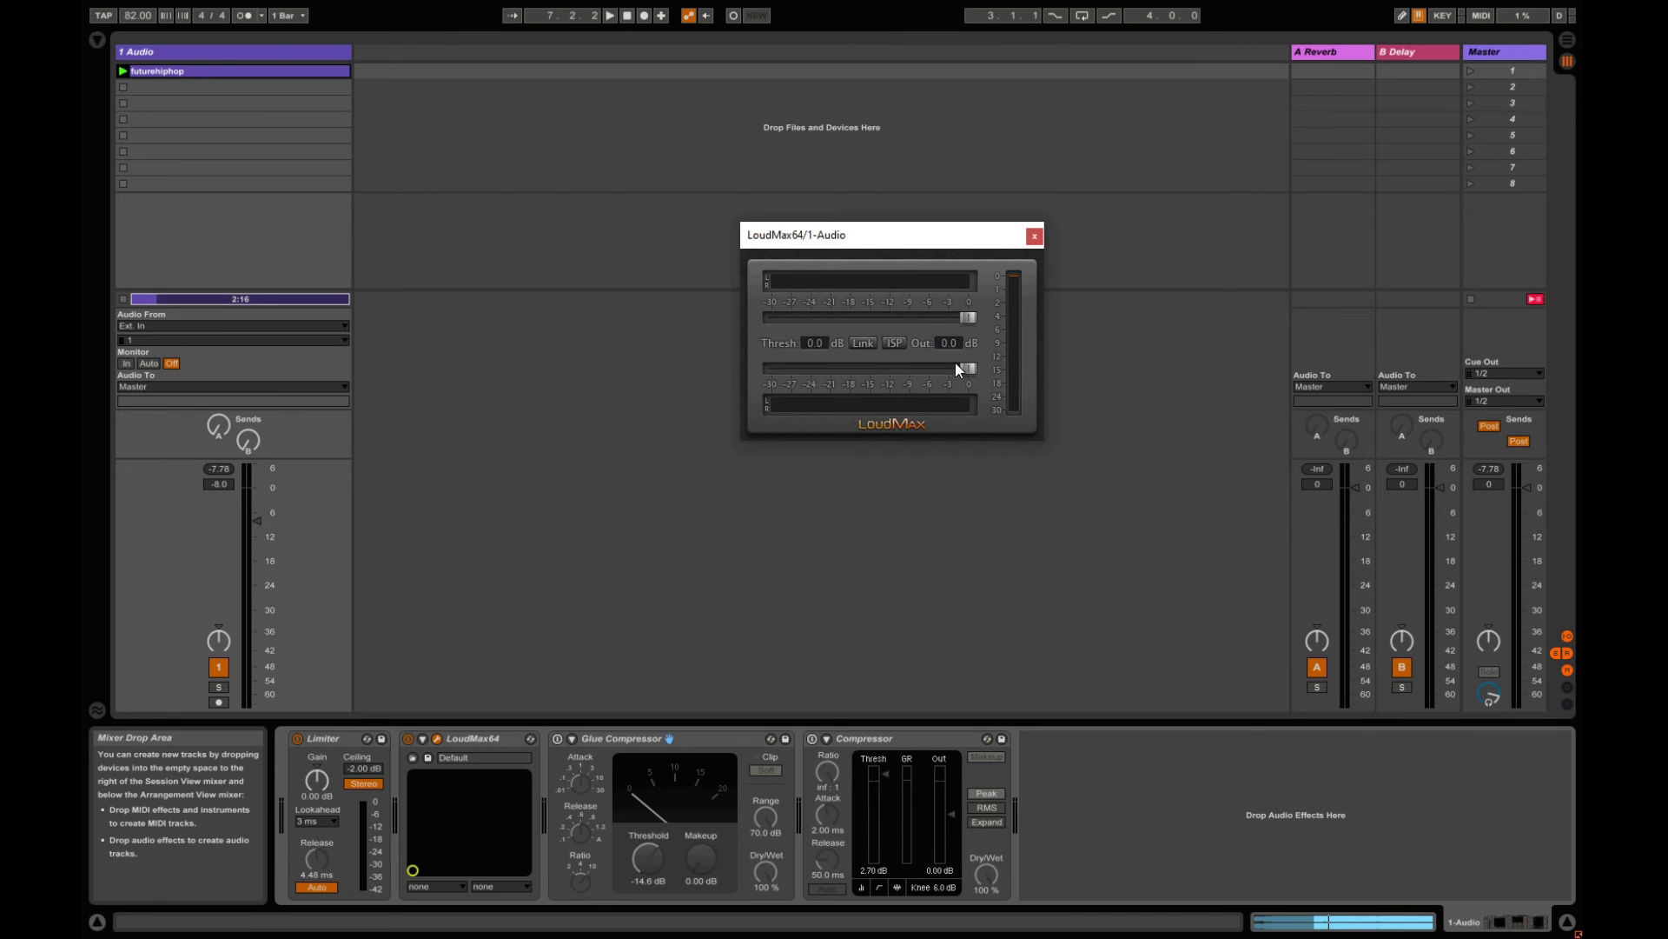
{"action": "left_click_drag", "start_coordinate": [952, 320], "coordinate": [900, 323]}
{"action": "key", "text": "space"}
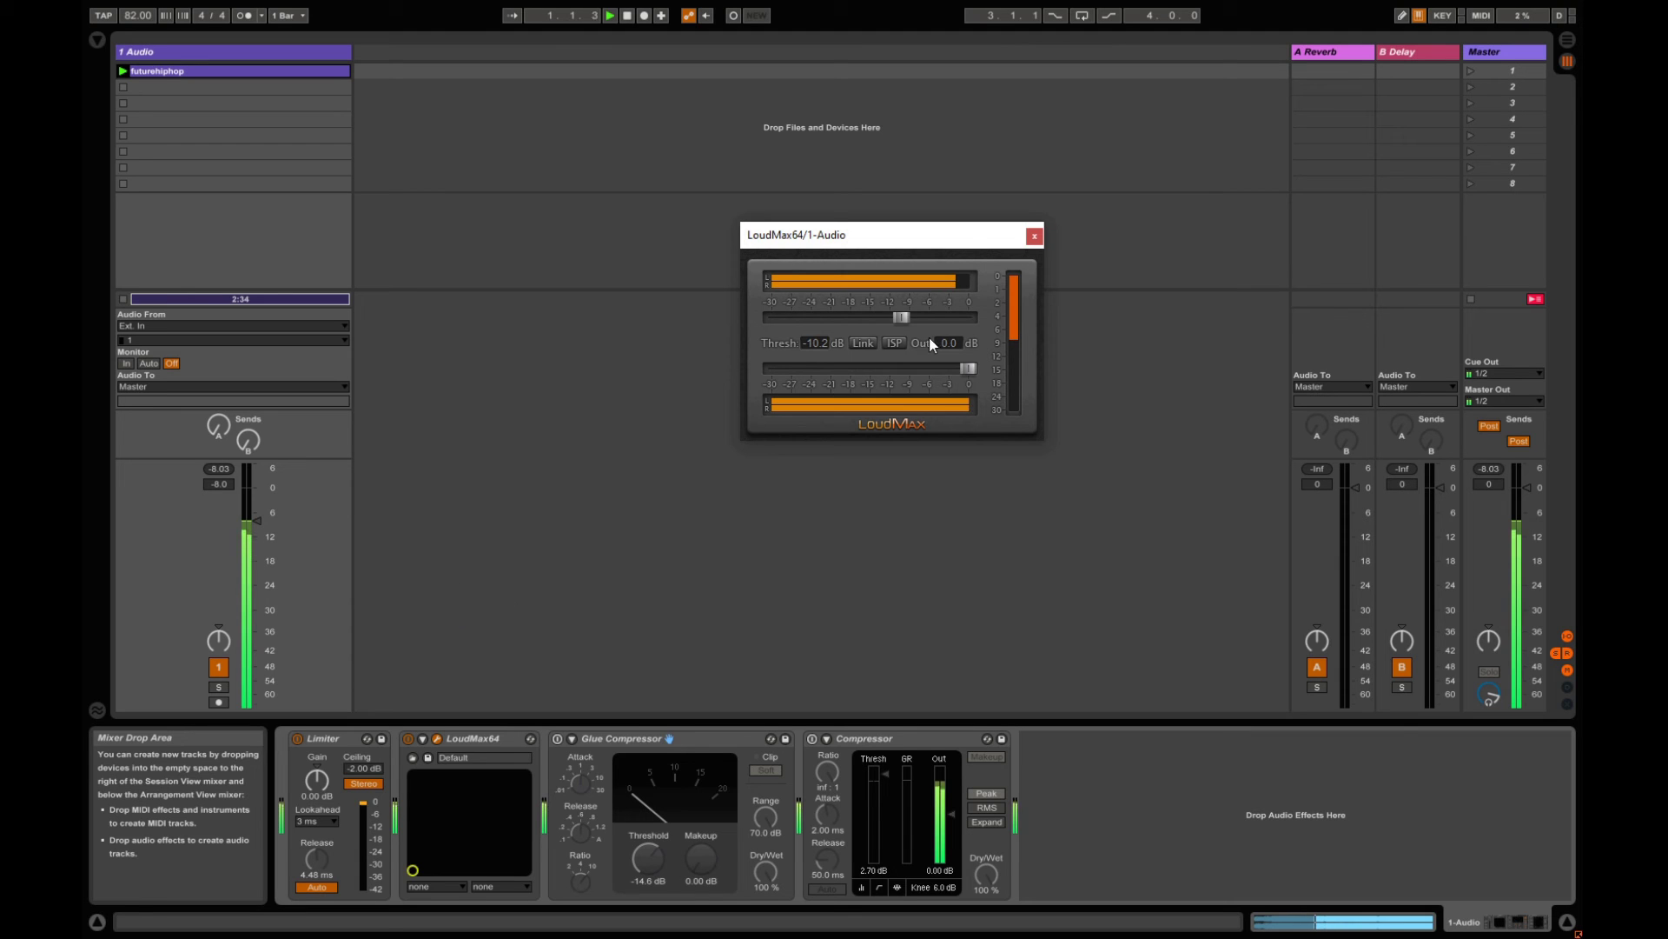
{"action": "left_click_drag", "start_coordinate": [901, 317], "coordinate": [796, 320]}
{"action": "left_click_drag", "start_coordinate": [817, 321], "coordinate": [935, 297]}
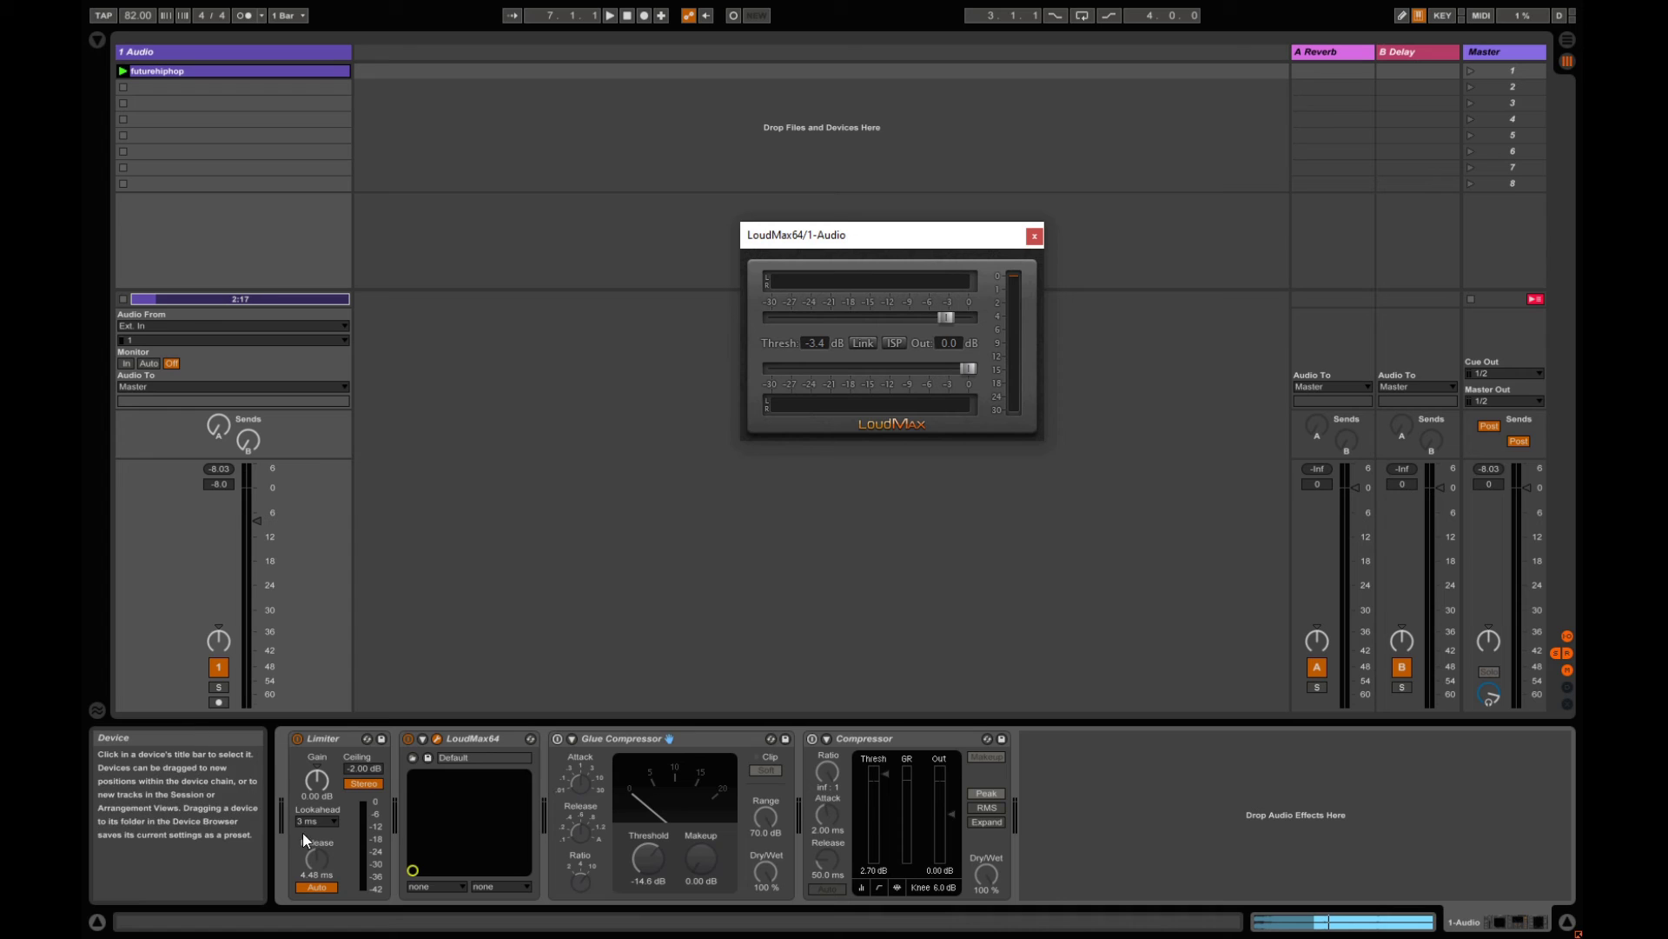
- Move the LoudMax64 window closer to the device chain, try its Link option, and set the threshold to -6.3 dB
{"action": "left_click_drag", "start_coordinate": [858, 228], "coordinate": [805, 201]}
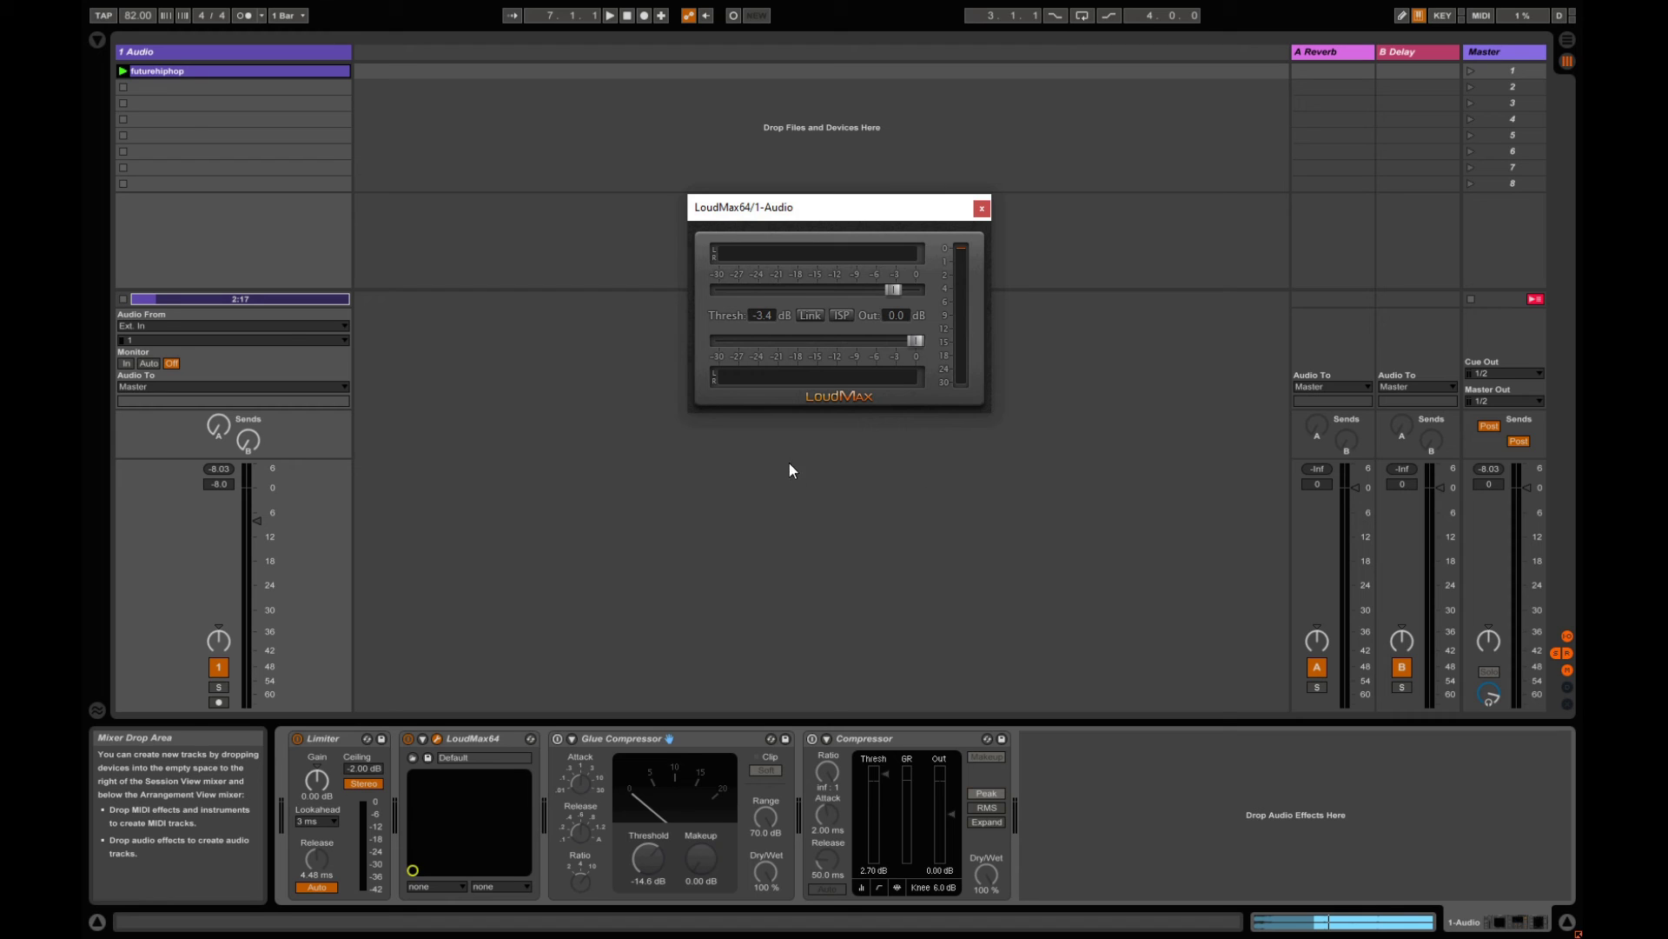
{"action": "left_click_drag", "start_coordinate": [791, 209], "coordinate": [709, 274]}
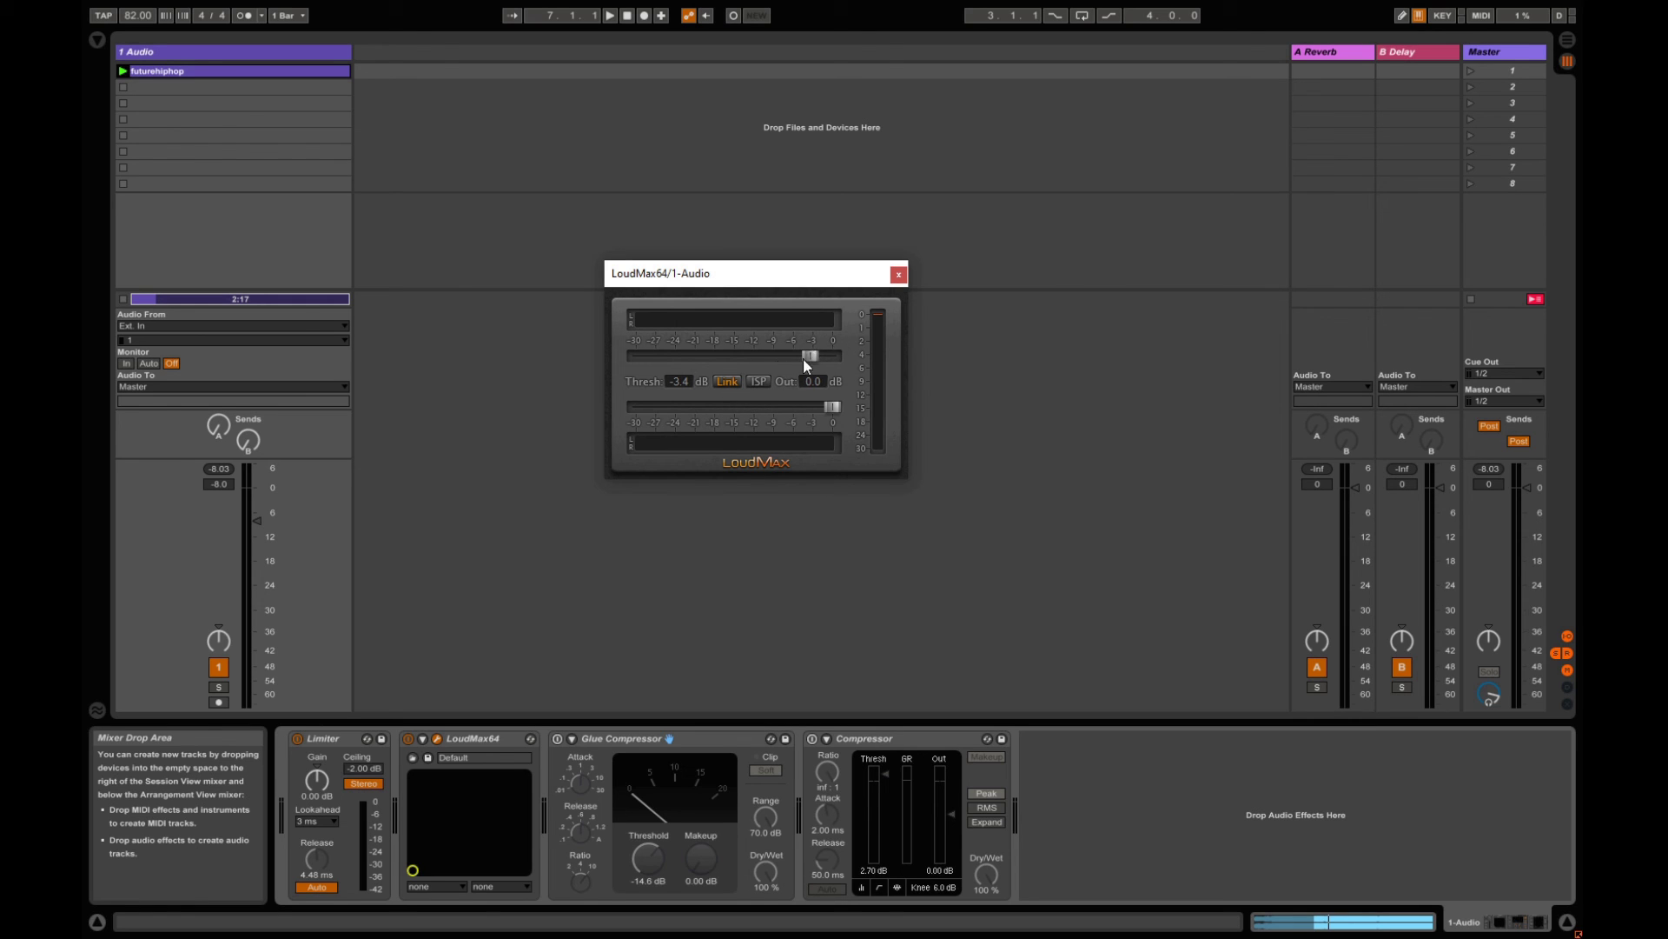
{"action": "mouse_move", "coordinate": [804, 359]}
{"action": "left_mouse_down"}
{"action": "mouse_move", "coordinate": [732, 358]}
{"action": "mouse_move", "coordinate": [836, 360]}
{"action": "left_mouse_up"}
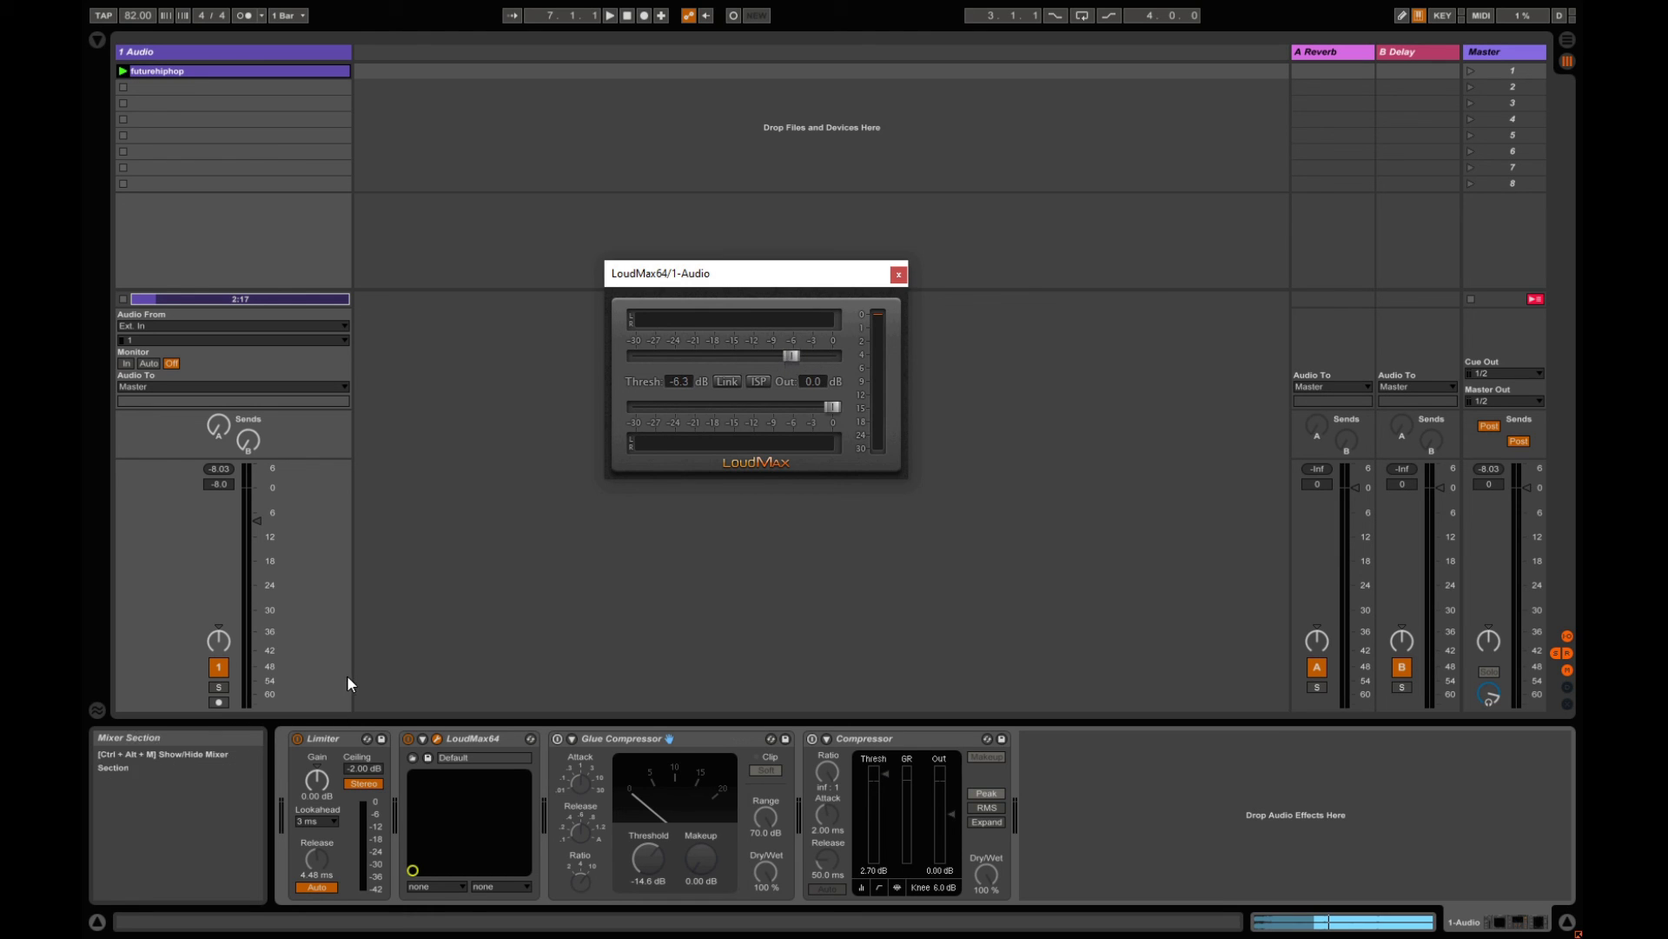
- Play the clip, raise LoudMax64's threshold to -2.2 dB while listening, and stop playback
{"action": "key", "text": "space"}
{"action": "left_click_drag", "start_coordinate": [789, 355], "coordinate": [816, 351]}
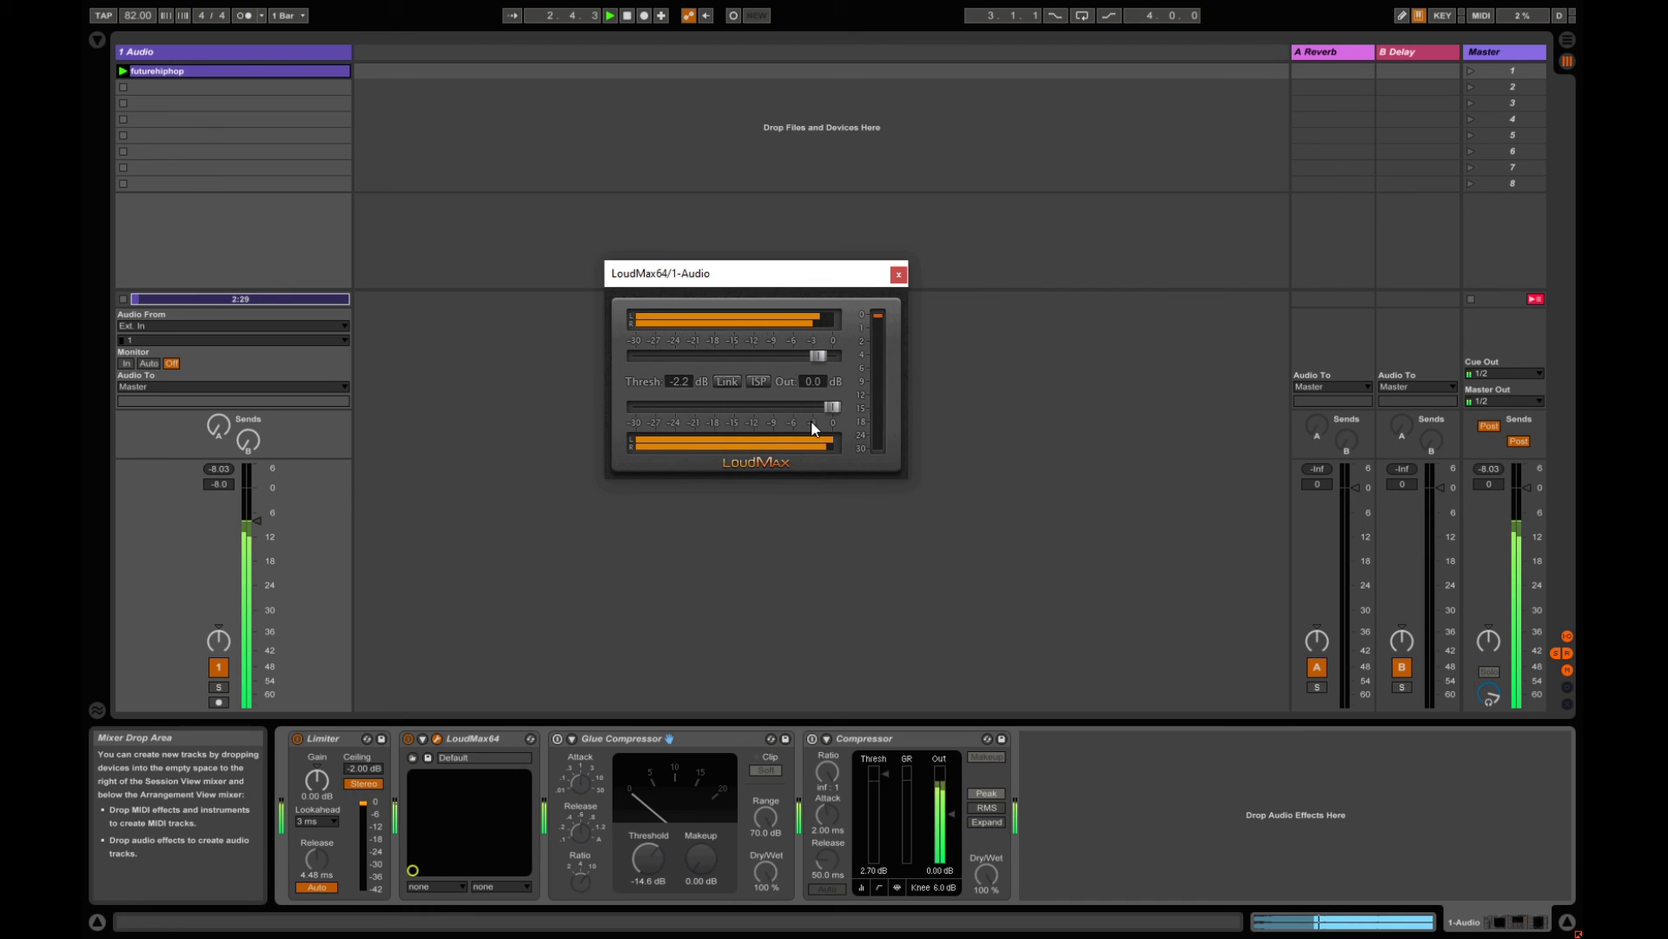
{"action": "key", "text": "space"}
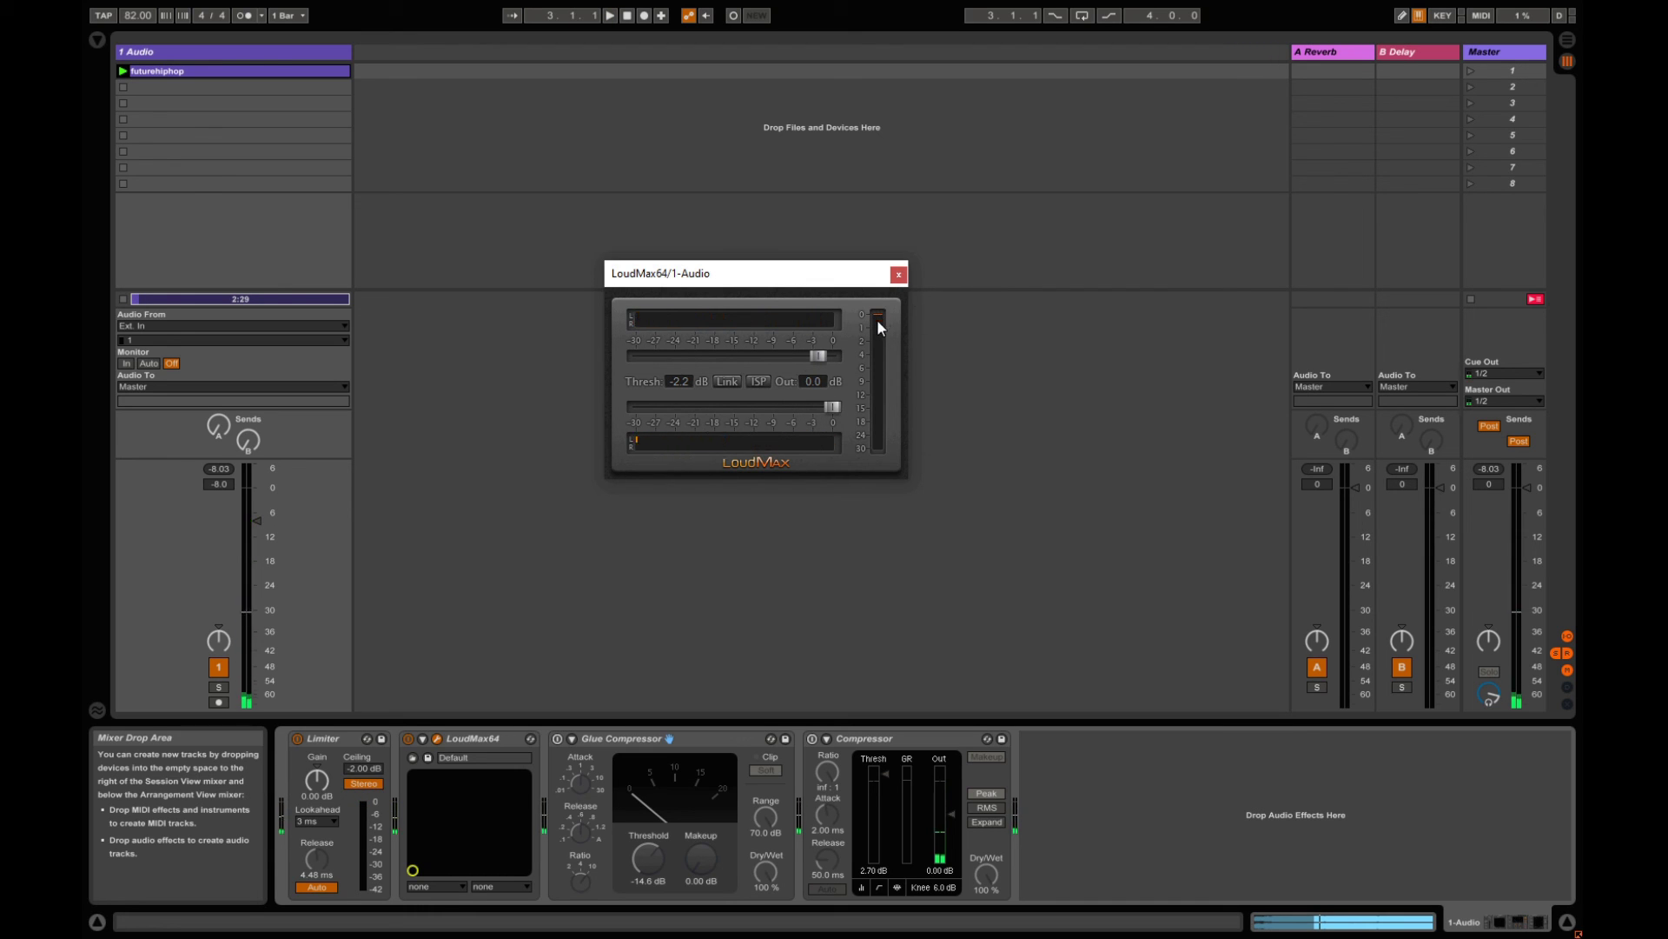